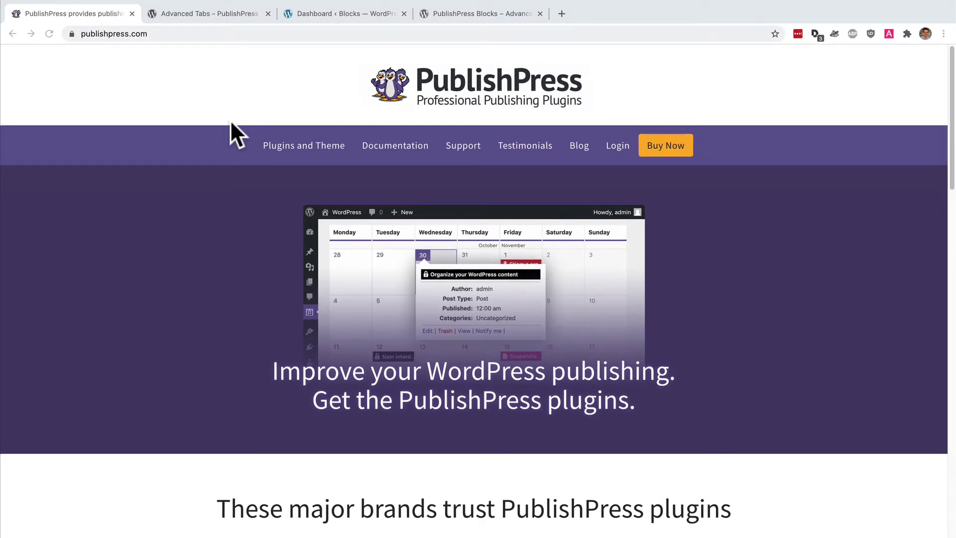
Switch to the 'Advanced Tabs – PublishPress' demo page with the horizontal and vertical tab examples.
left_click(208, 15)
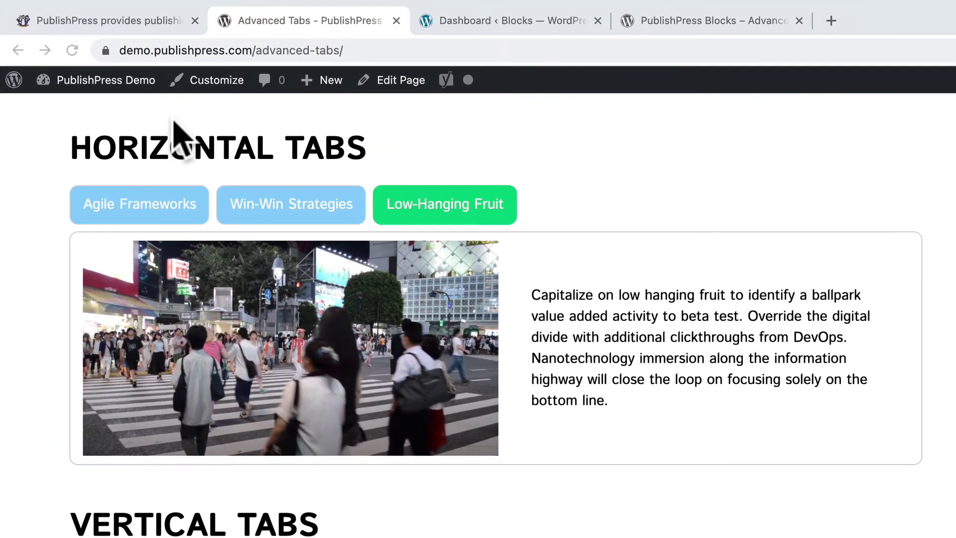
left_click(48, 189)
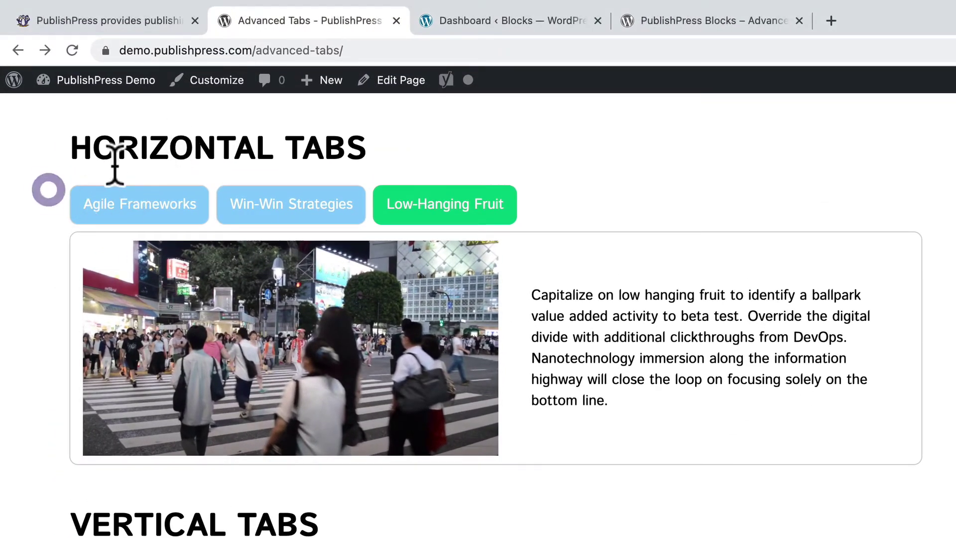
left_click(98, 209)
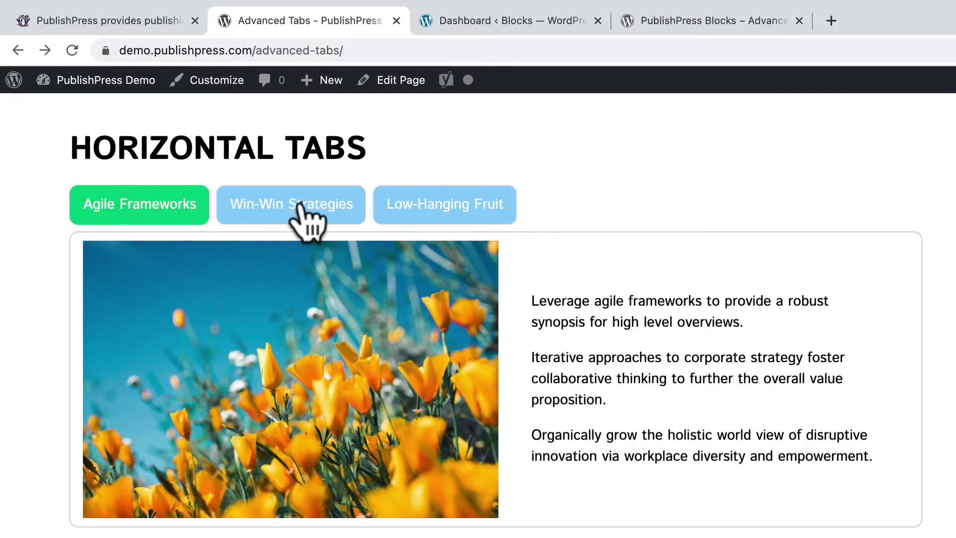
left_click(302, 204)
left_click(432, 206)
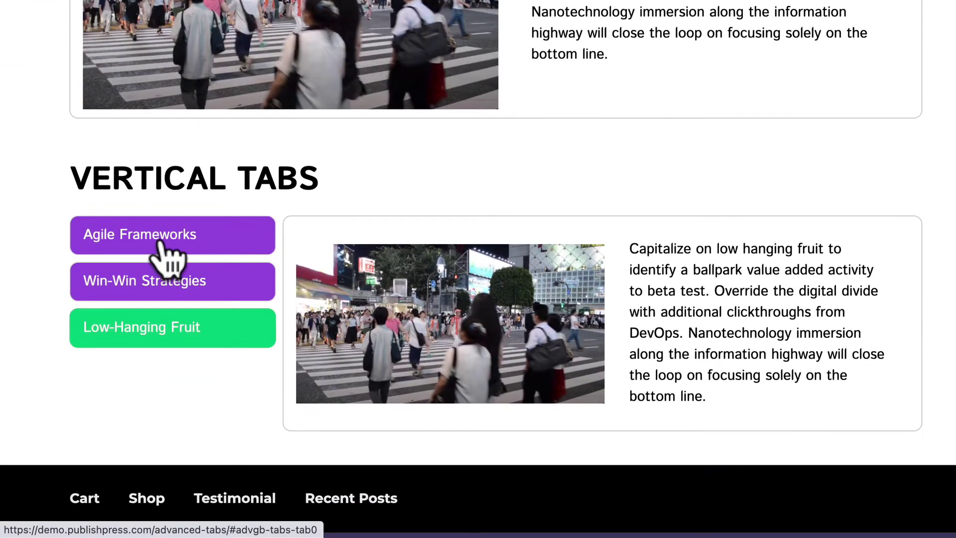
left_click(165, 312)
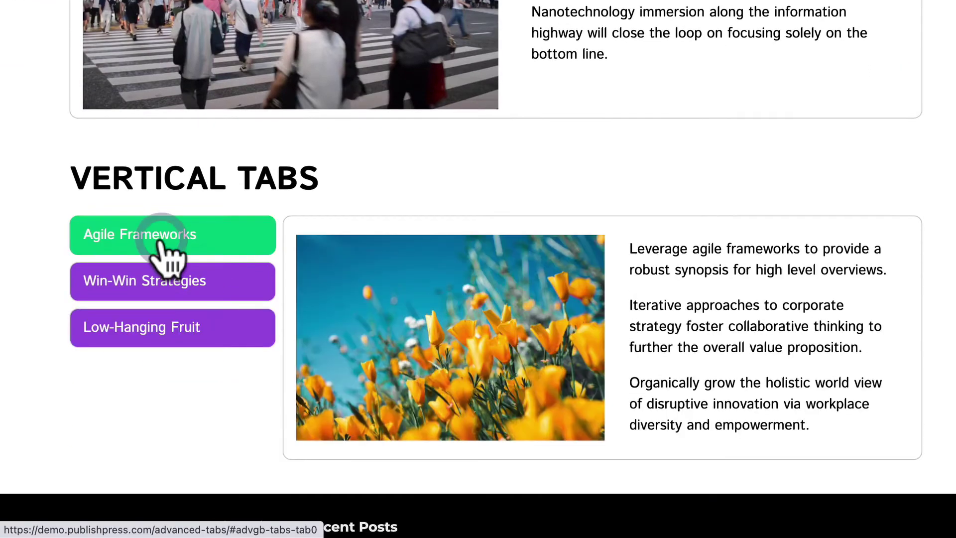
left_click(144, 280)
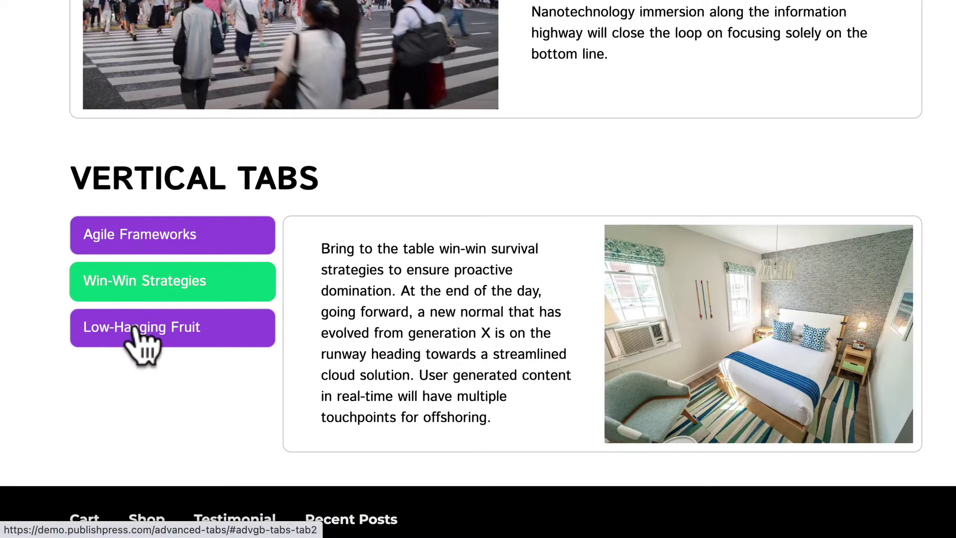
left_click(137, 329)
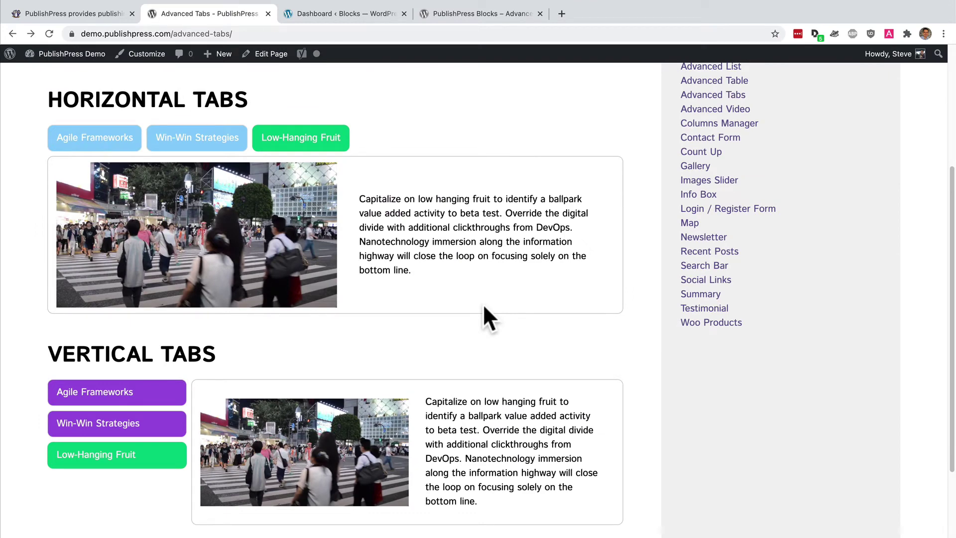
Switch to the 'Dashboard ‹ Blocks' browser tab of the local WordPress site.
left_click(482, 14)
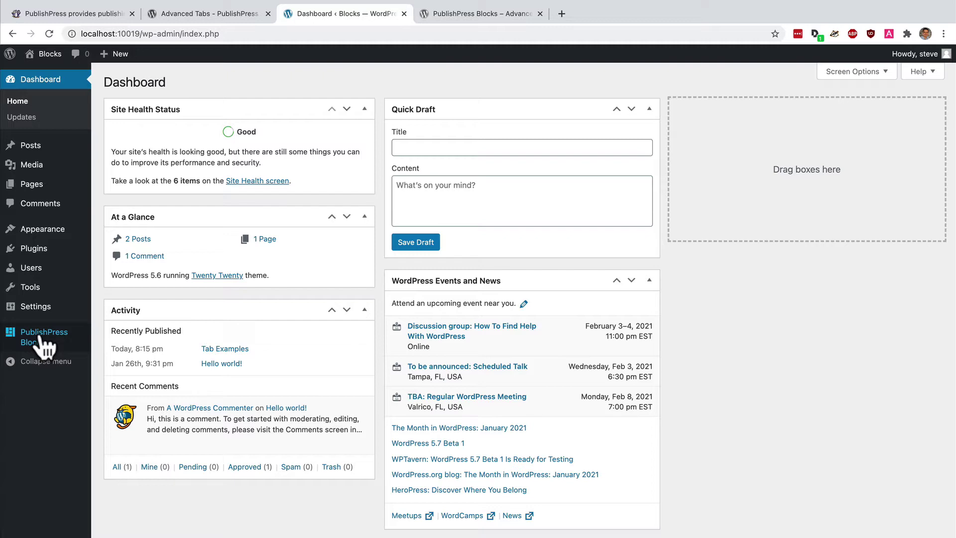
mouse_move(43, 155)
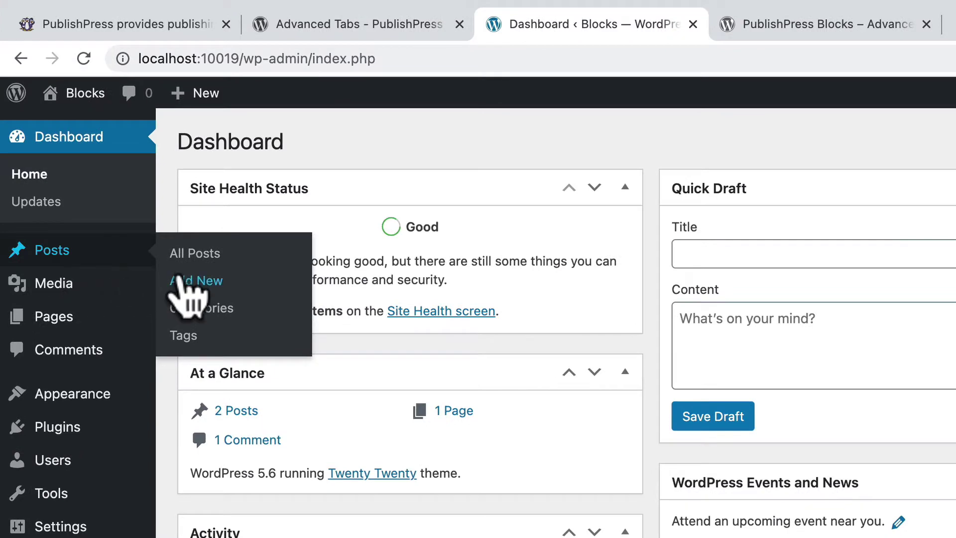
Create a new post and title it 'Post with Tabs'.
left_click(105, 163)
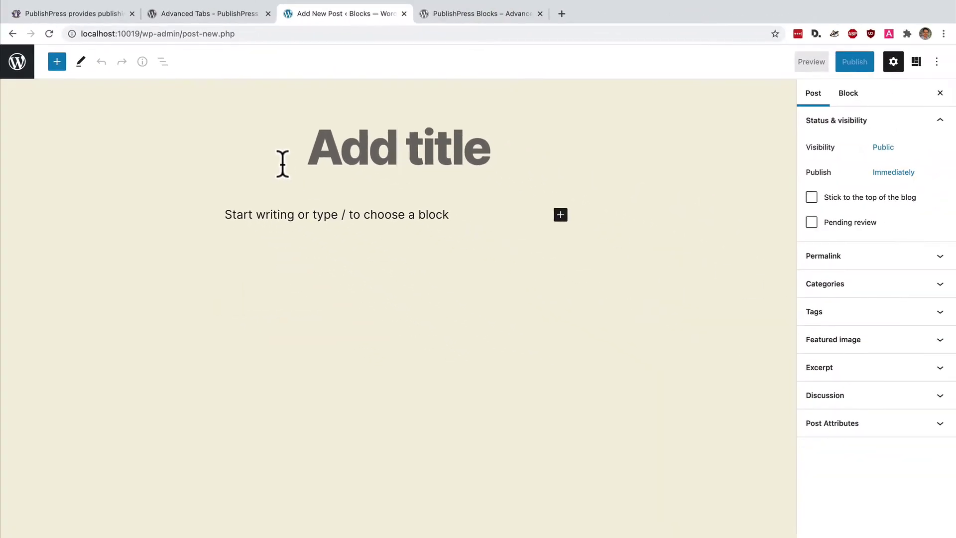
type("Pos")
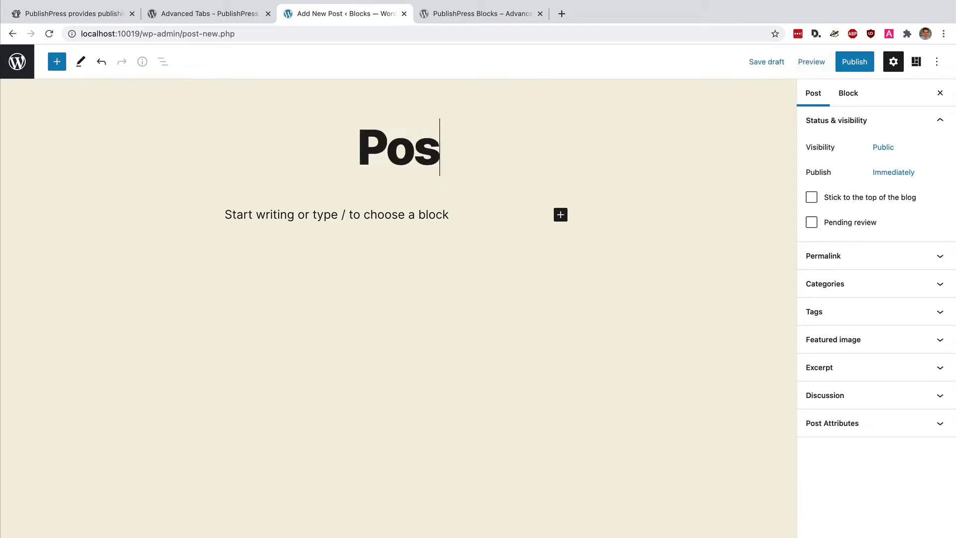
type("t with ")
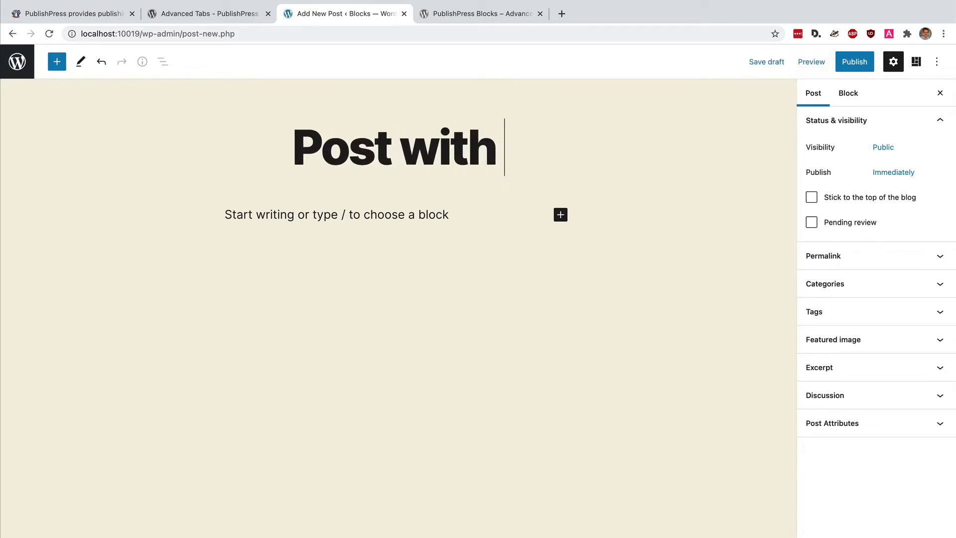
type("Tabs")
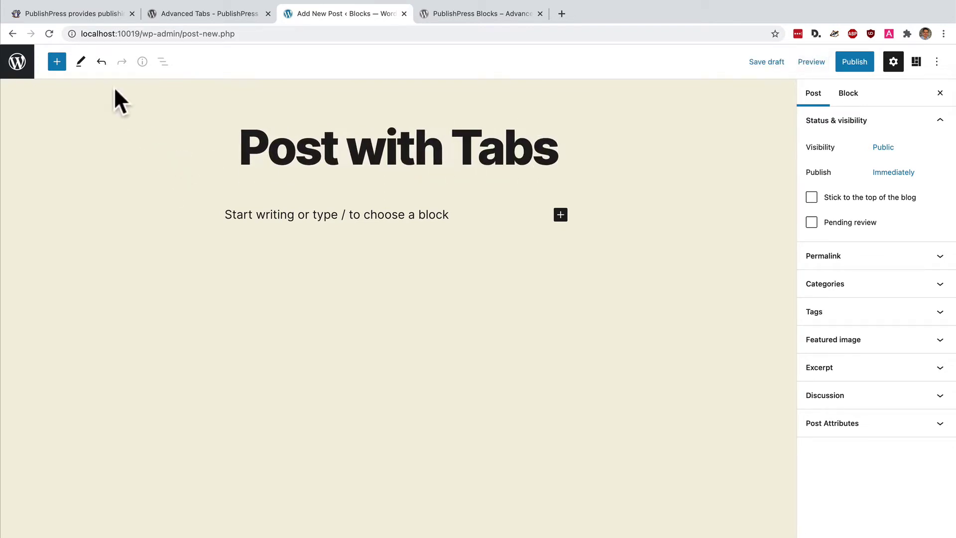
Search the block inserter for 'tabs' to locate the Advanced Tabs block.
left_click(57, 62)
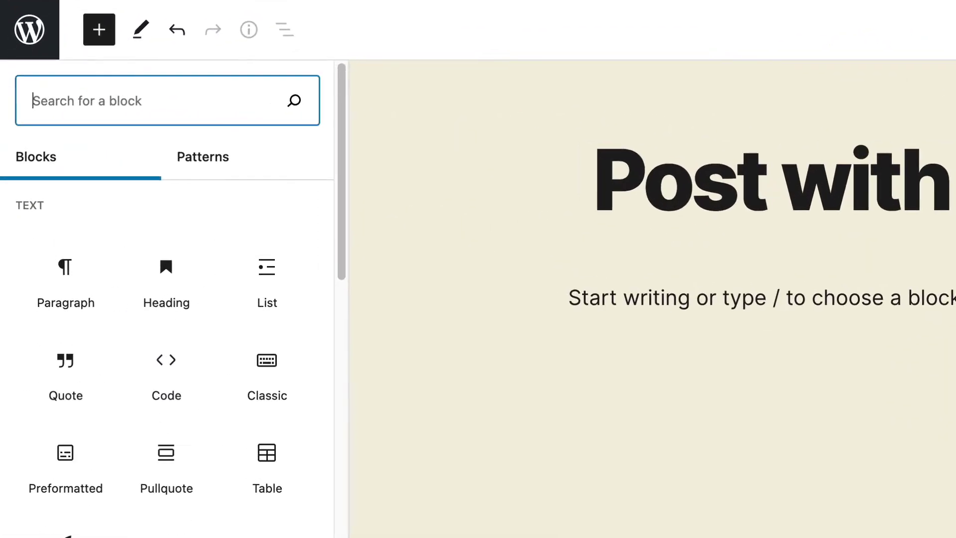
type("tabs")
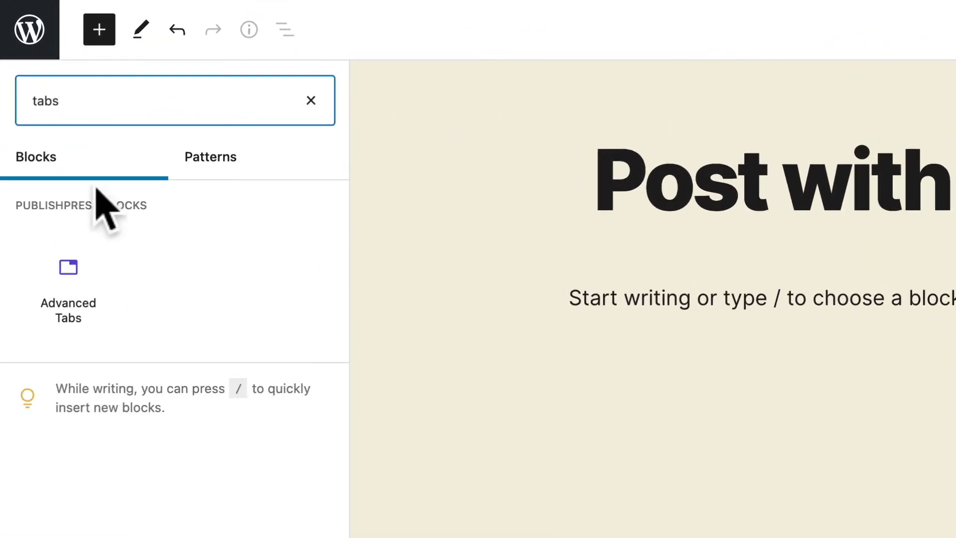
mouse_move(77, 293)
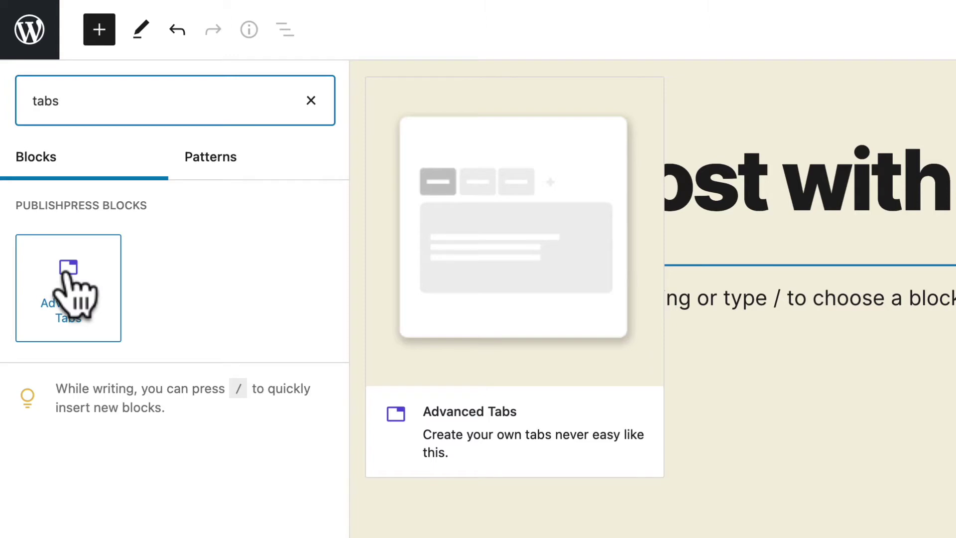
Insert the Advanced Tabs block, which will hold the Apples, Oranges, Bananas and Grapes tabs.
left_click(67, 274)
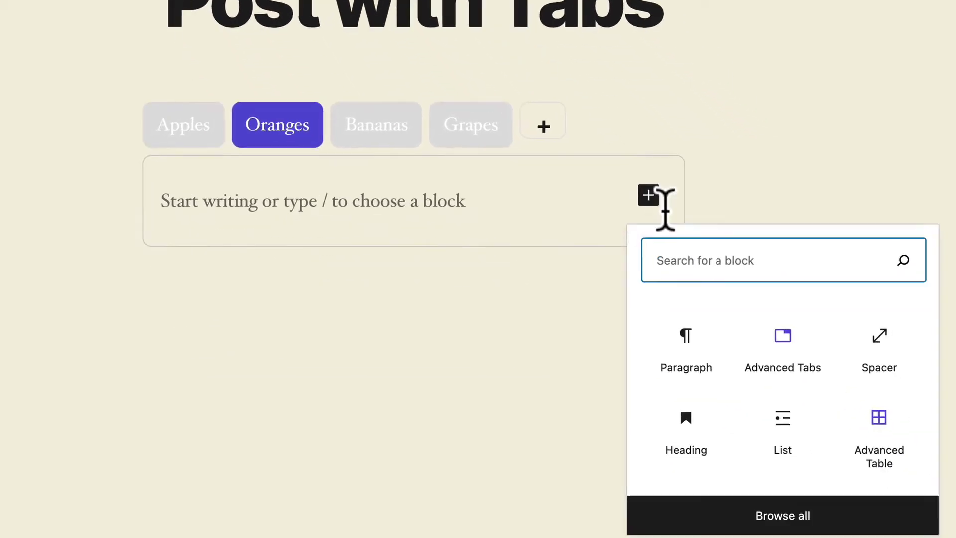
Add a Media & Text block to the Oranges tab with the oranges JPEG from the Desktop.
type("te")
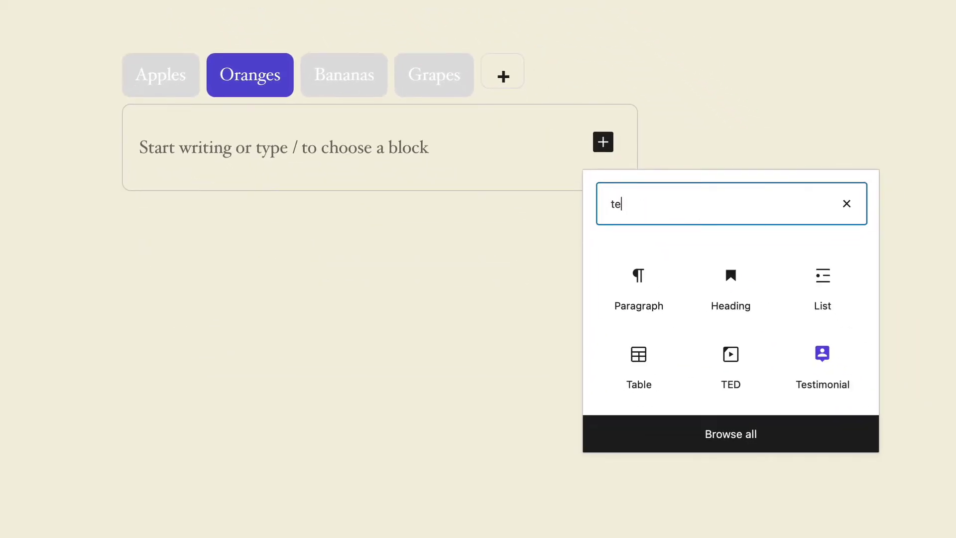
type("xt im")
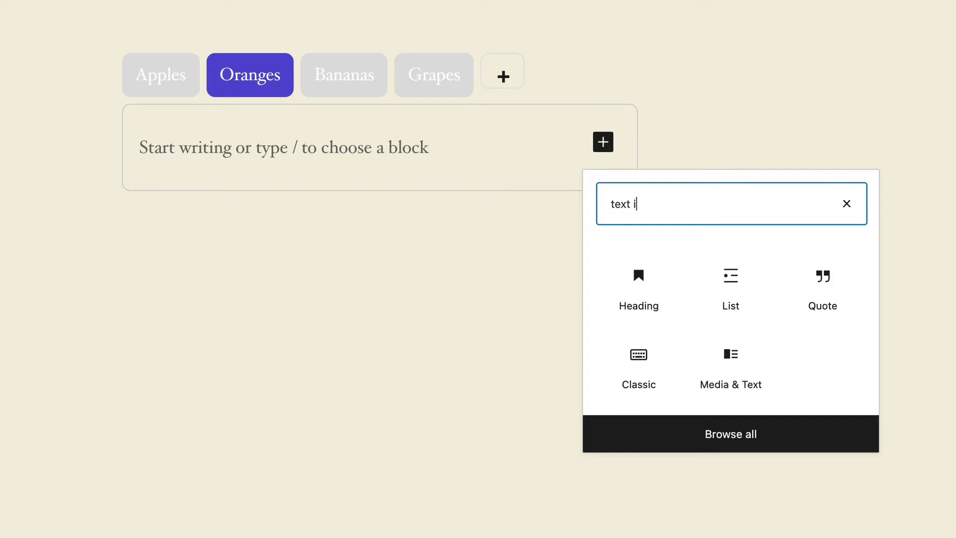
left_click(639, 279)
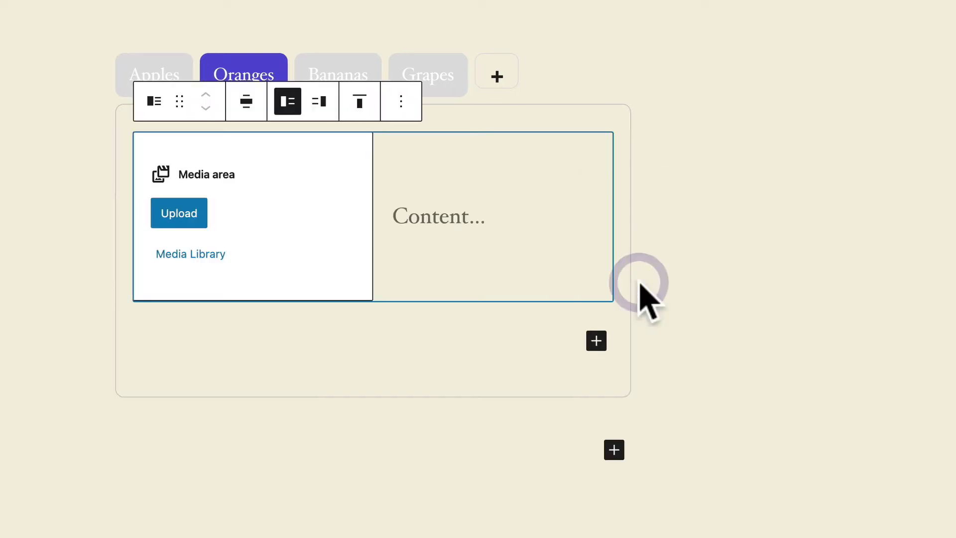
left_click(183, 219)
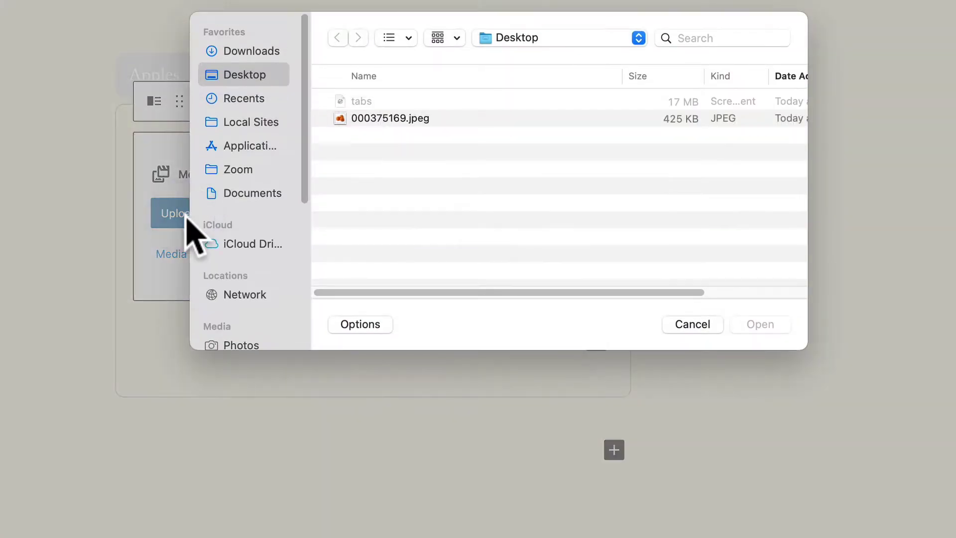
left_click(369, 118)
left_click(759, 325)
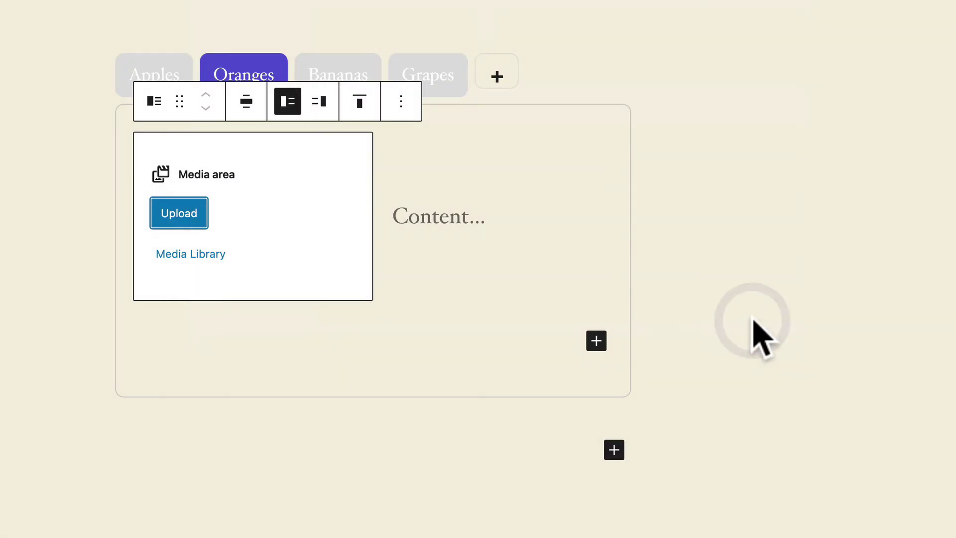
Paste the orange paragraph beside the image and trim it to end at 'Citrus sinensis.'.
left_click(436, 260)
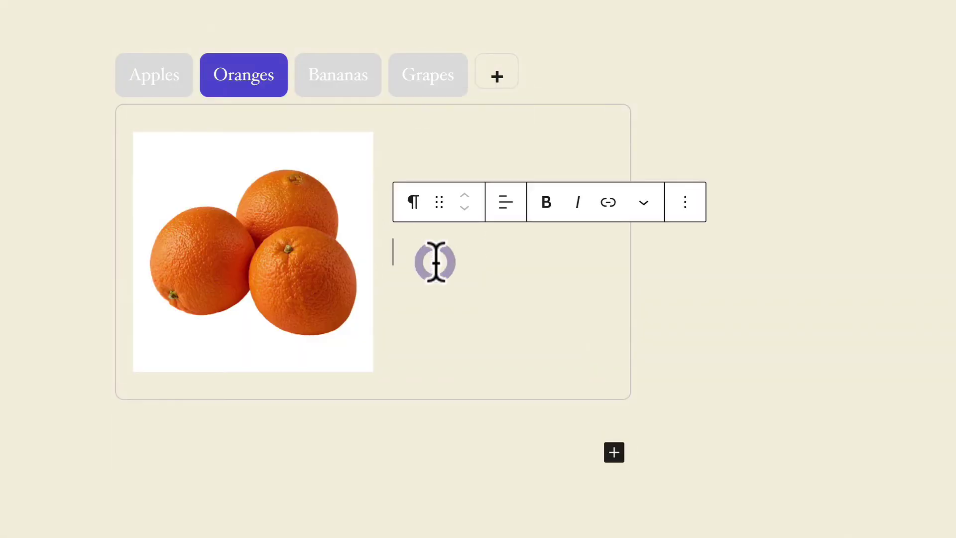
type("The orange is the fruit of various citrus species in the family Rutaceae; it primarily refers to Citrus × sinensis, which is also called sweet orange, to distinguish it from the related Citrus × aurantium, referred to as bitter orange.")
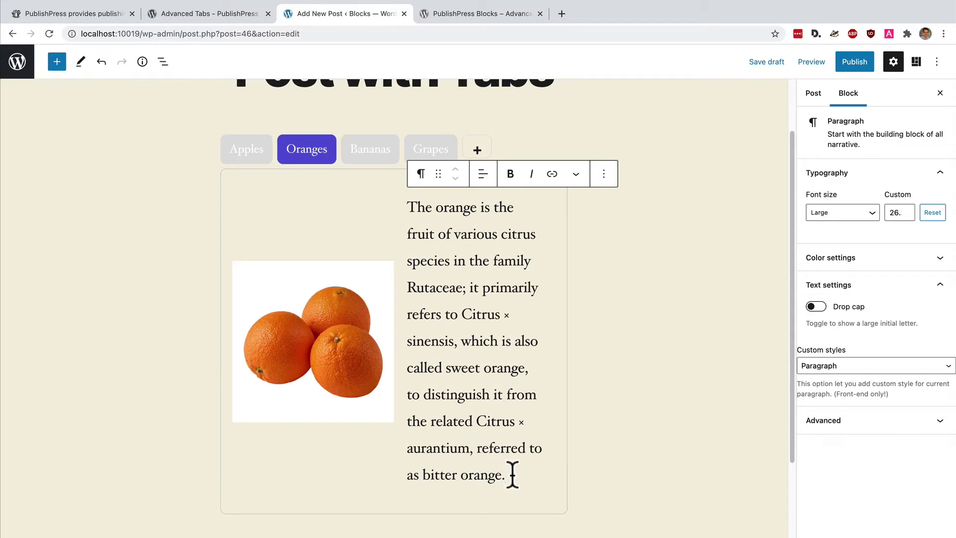
left_click_drag(512, 474, 478, 357)
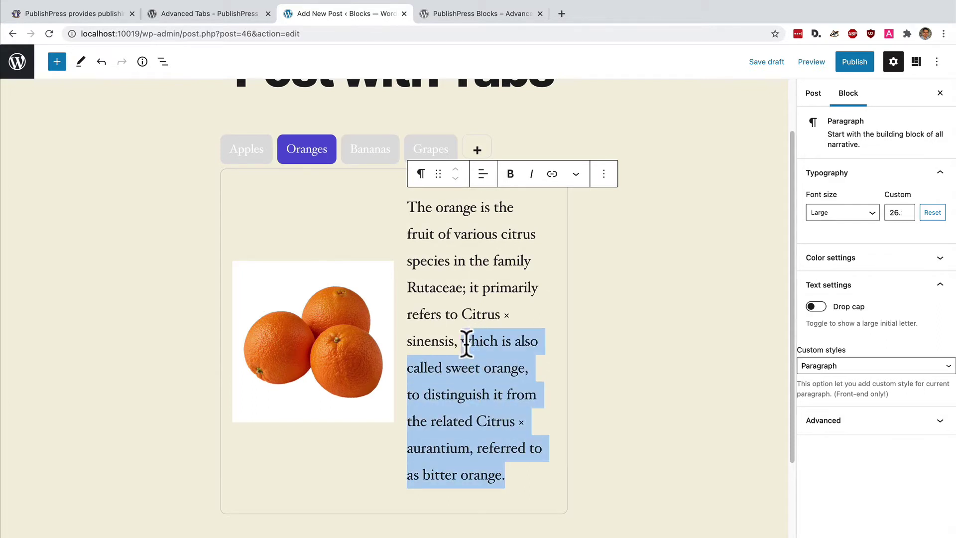
key("BackSpace")
key("BackSpace")
key("BackSpace")
type(".")
left_click(508, 391)
key("BackSpace")
key("BackSpace")
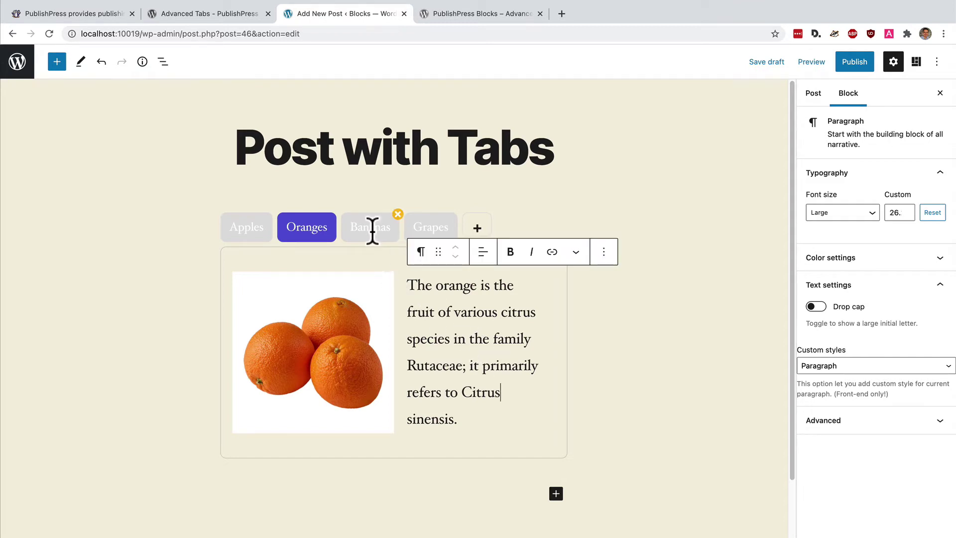
Add a YouTube embed to the Bananas tab showing 'Minions Banana Song Full Song'.
left_click(372, 228)
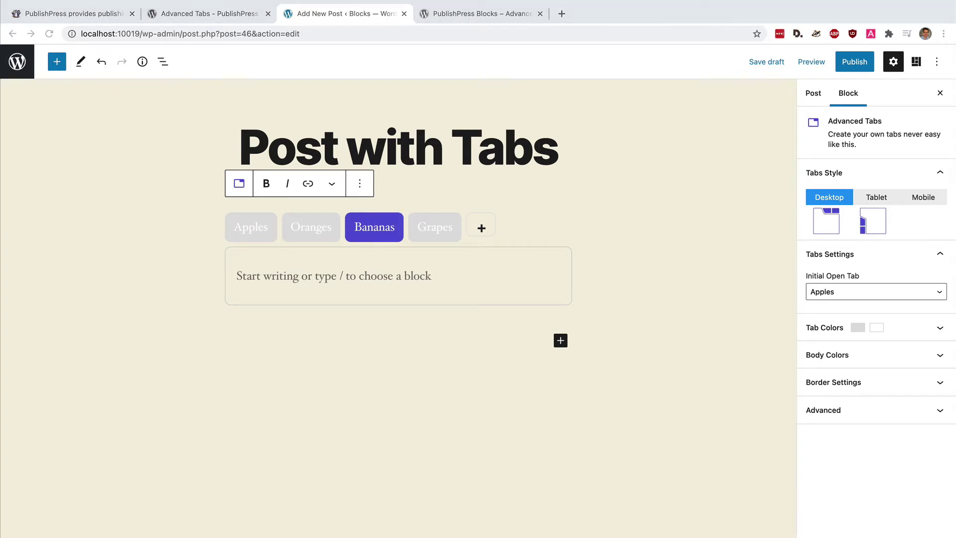
left_click(259, 278)
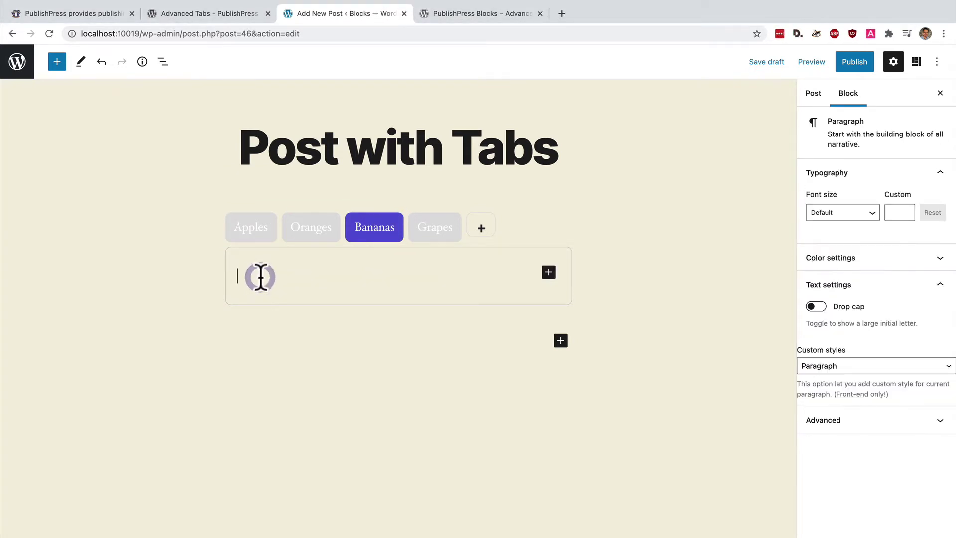
left_click(549, 272)
type("y")
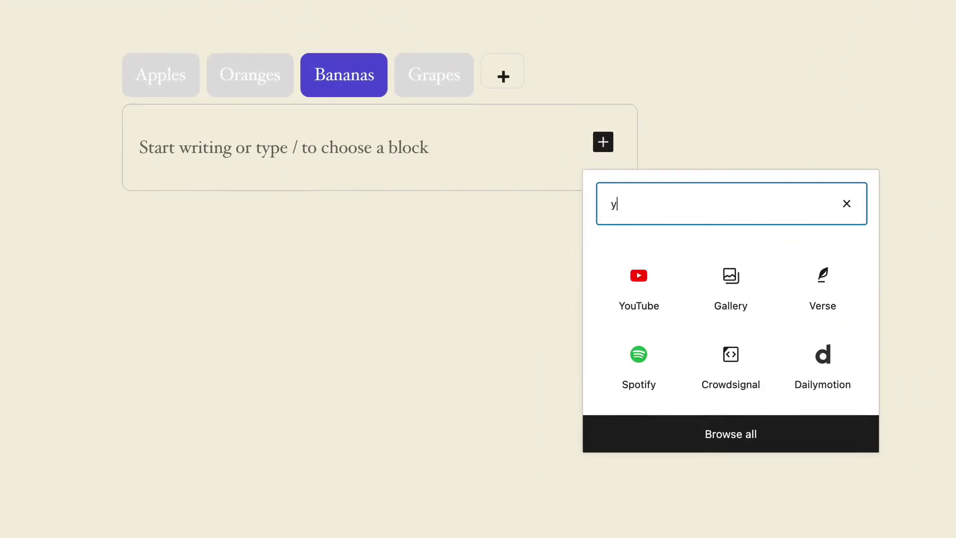
type("o")
left_click(637, 304)
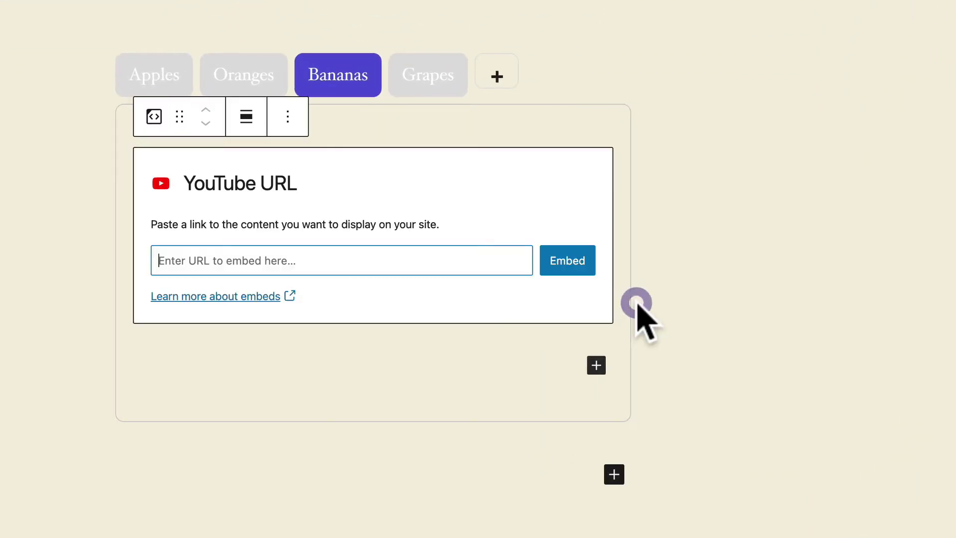
type("https://www.youtube.com/watch?v=-9EHdp1ynUU")
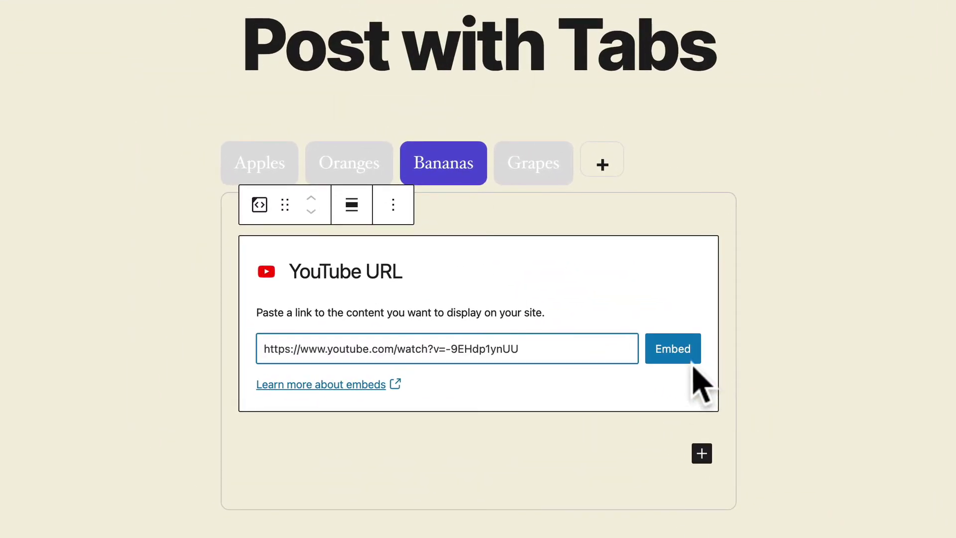
left_click(673, 354)
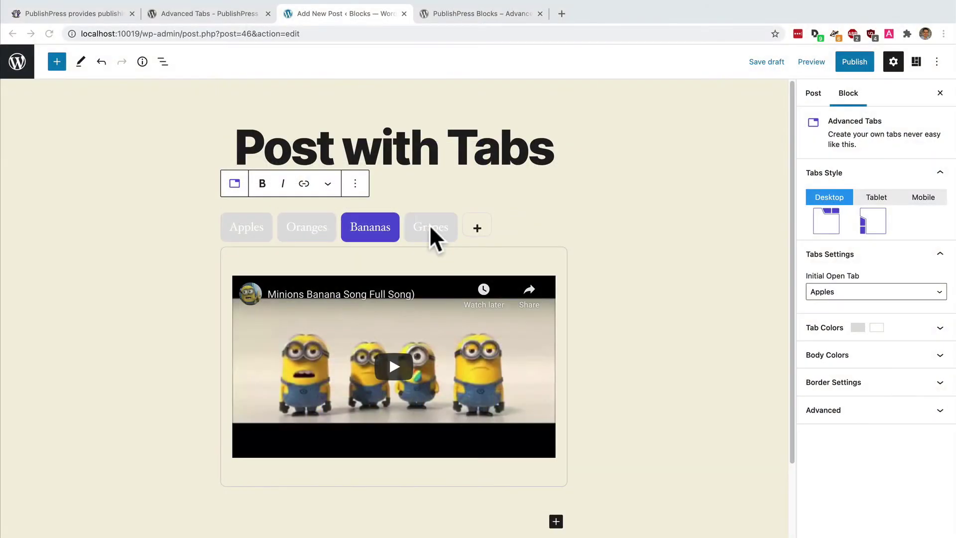
Add an Imgur embed block to the Grapes tab using the pasted grape gallery link.
left_click(430, 227)
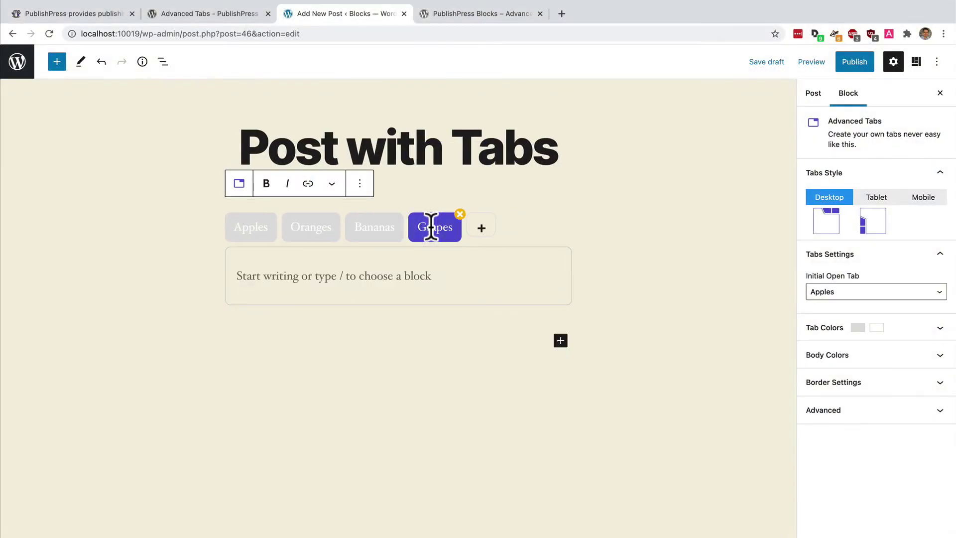
left_click(309, 279)
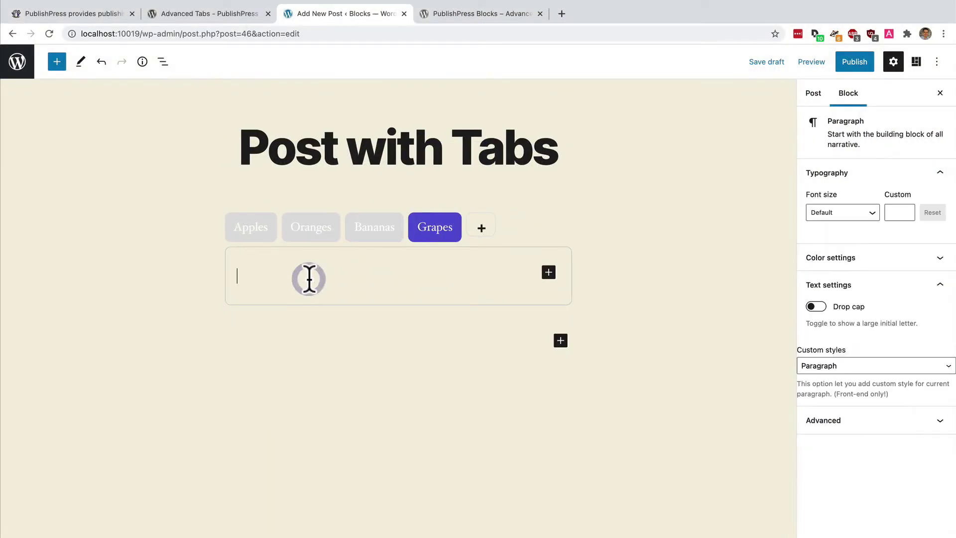
left_click(548, 272)
type("im")
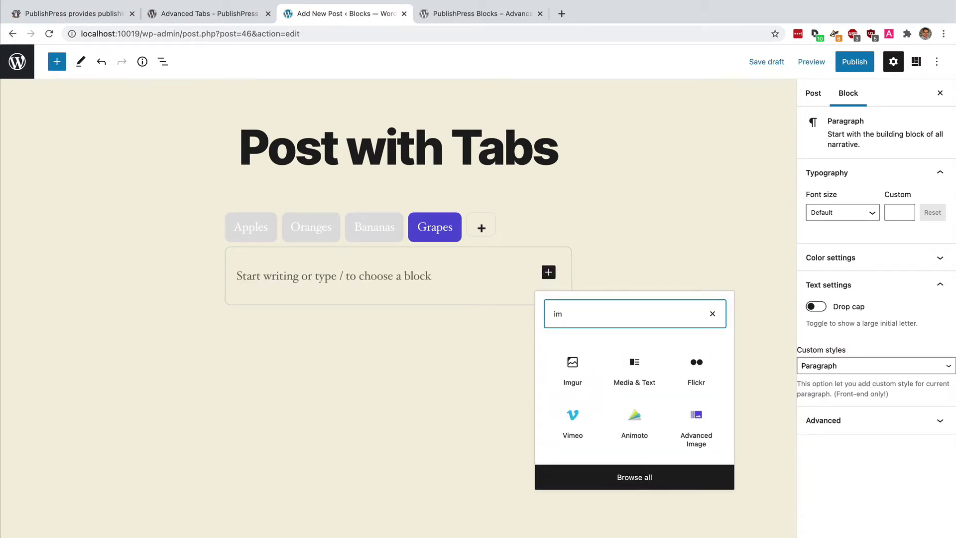
type("gu")
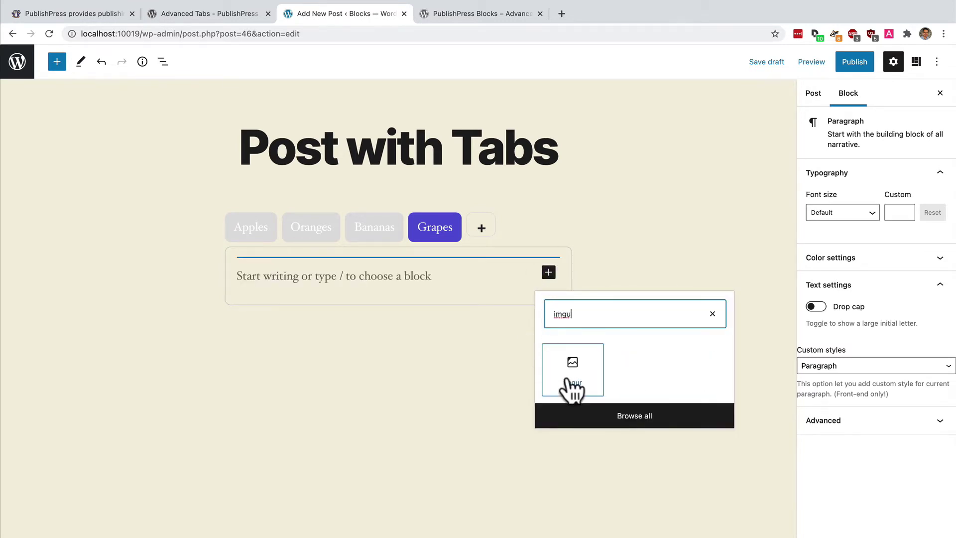
left_click(567, 378)
type("https://imgur.com/gallery/pHLdaEA")
left_click(530, 350)
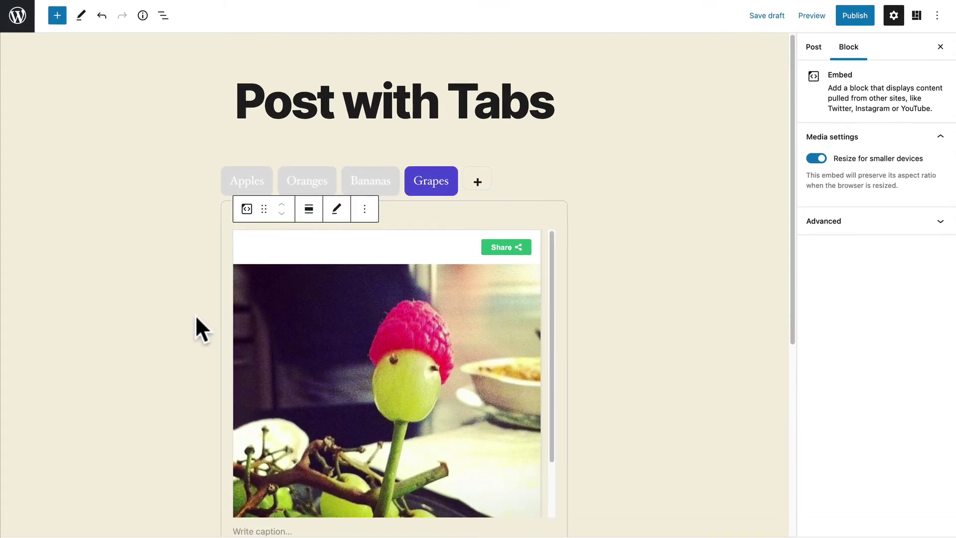
scroll(197, 317, "down", 2)
scroll(195, 314, "down", 1)
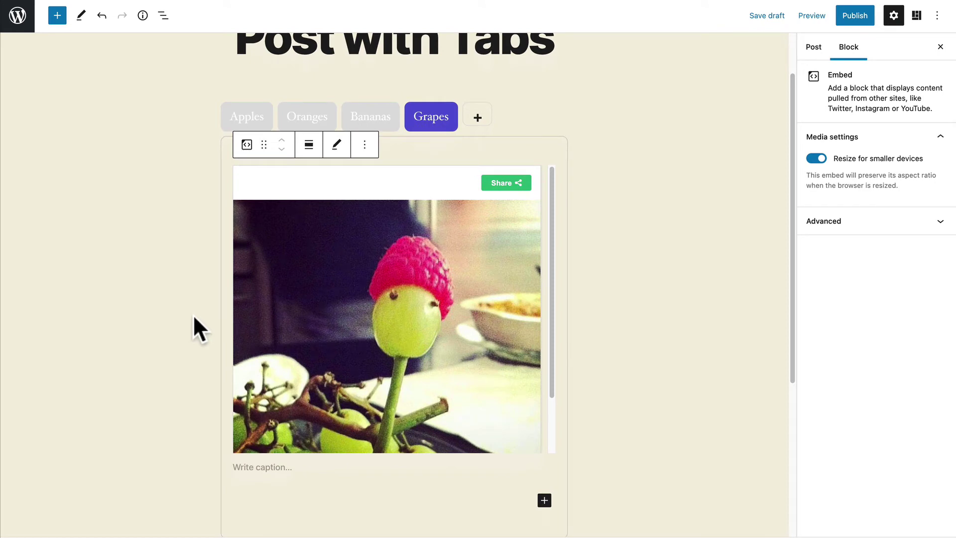
scroll(192, 315, "up", 2)
left_click_drag(256, 191, 309, 158)
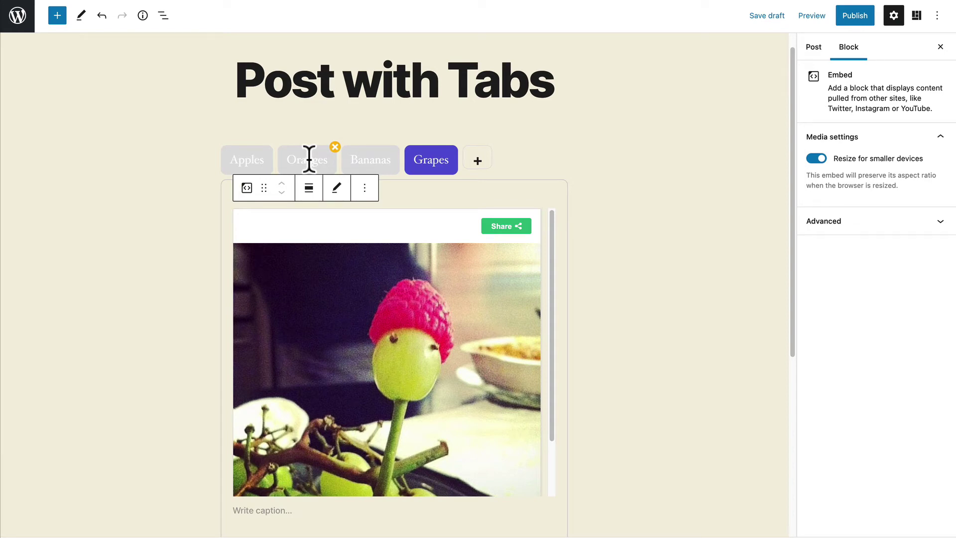
scroll(309, 158, "up", 1)
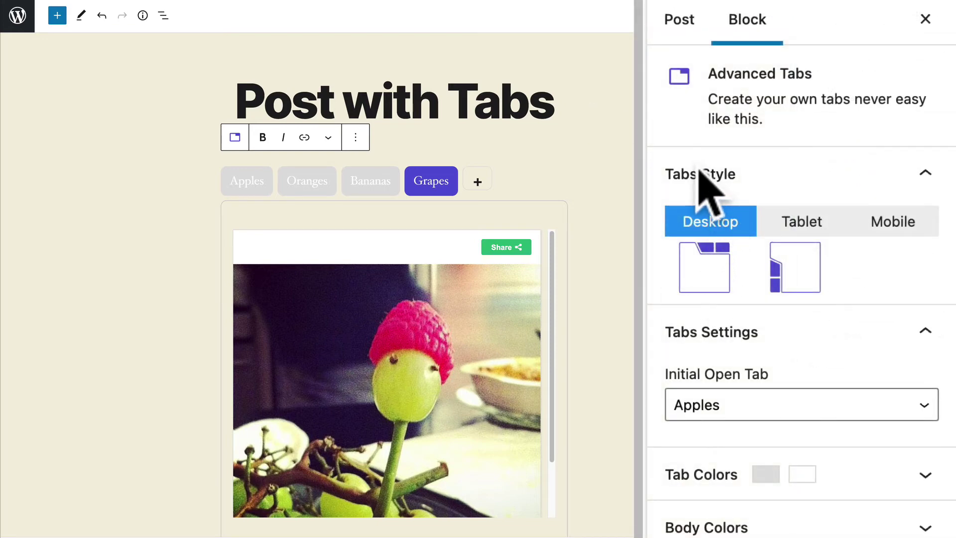
Try the vertical tab layout, then return the Advanced Tabs to horizontal.
left_click(702, 268)
left_click(804, 279)
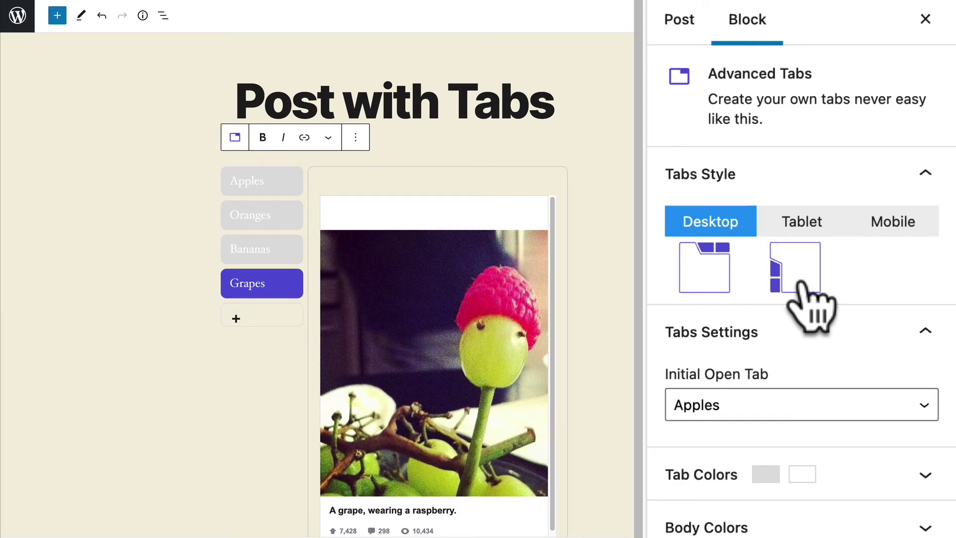
left_click(723, 261)
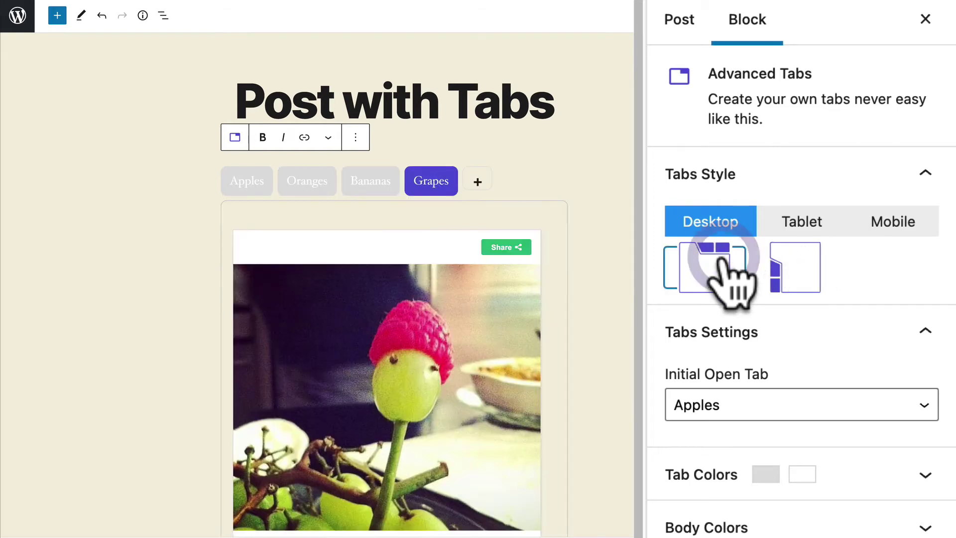
Show the tablet tab-style settings and keep Initial Open Tab set to Apples.
left_click(802, 227)
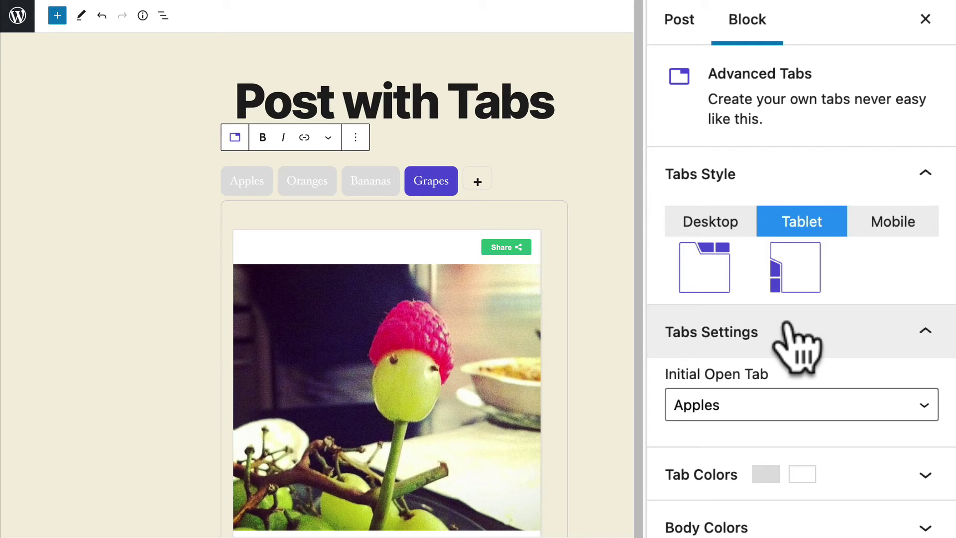
left_click(697, 410)
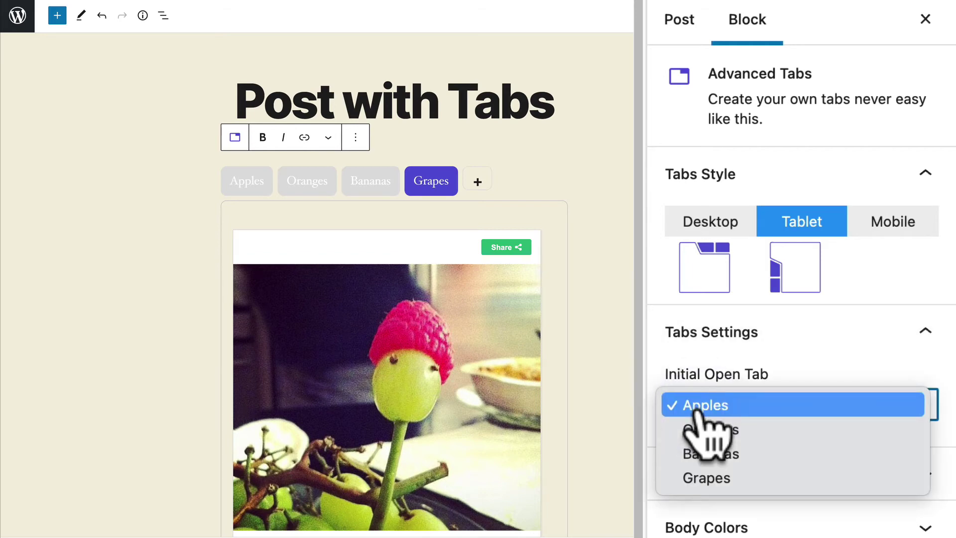
left_click(775, 352)
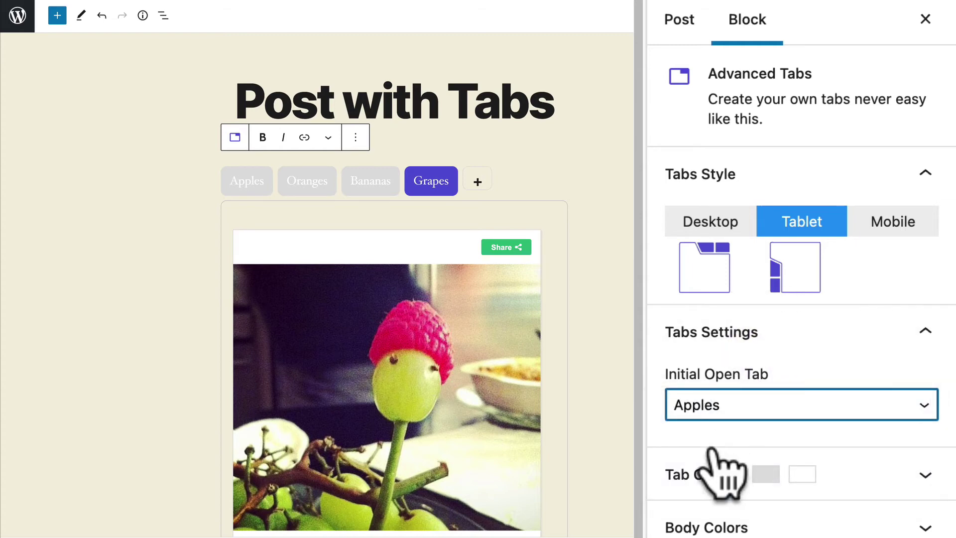
In Tab Colors, set the tab background to a vivid custom green.
left_click(710, 465)
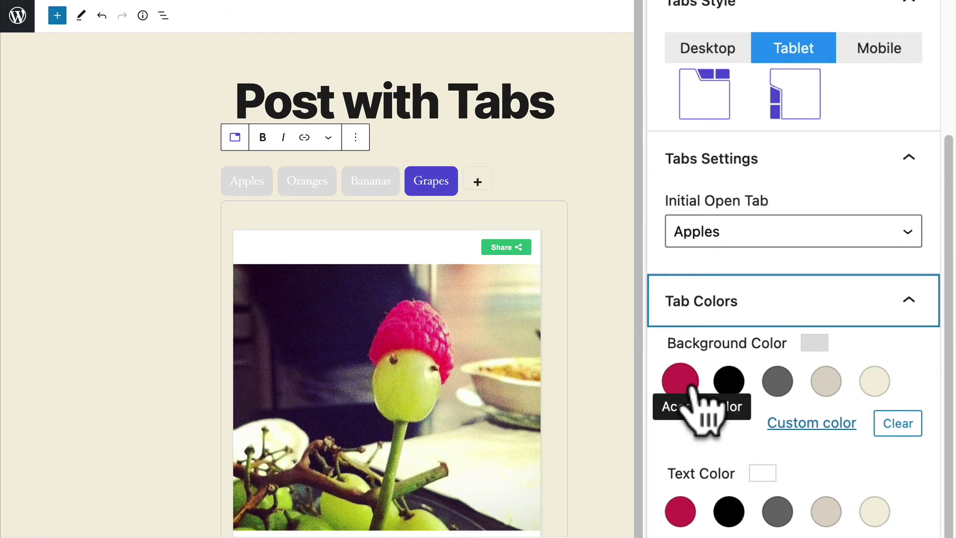
left_click(679, 382)
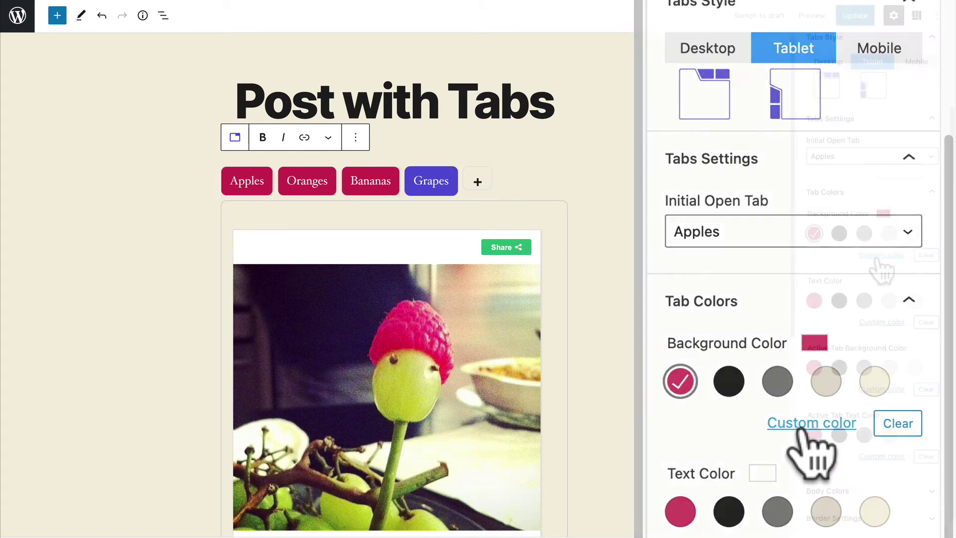
left_click(881, 255)
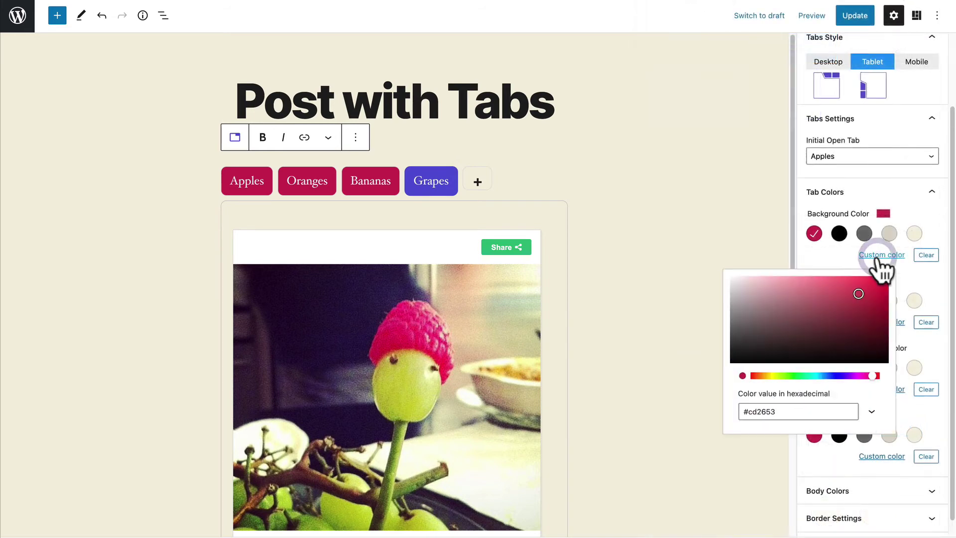
left_click(791, 375)
left_click_drag(835, 313, 886, 305)
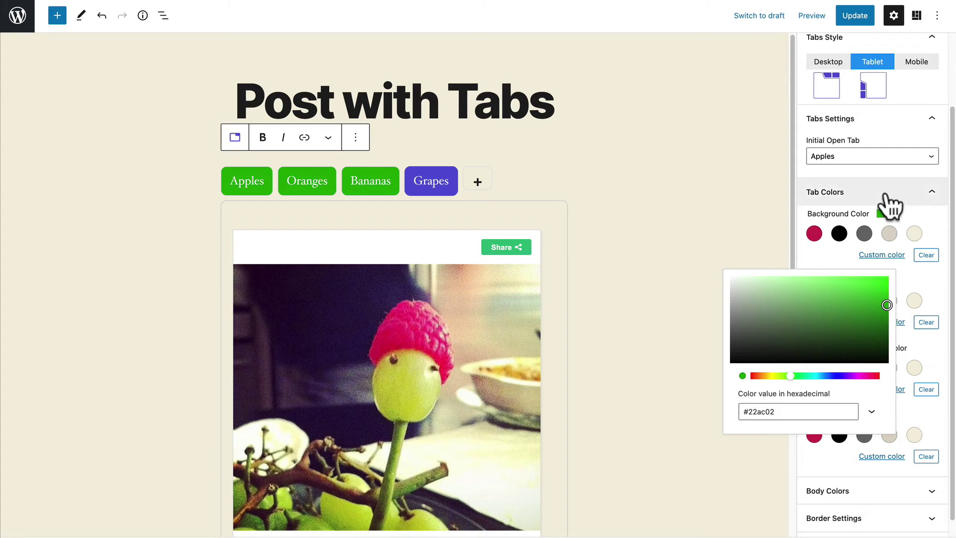
left_click(877, 173)
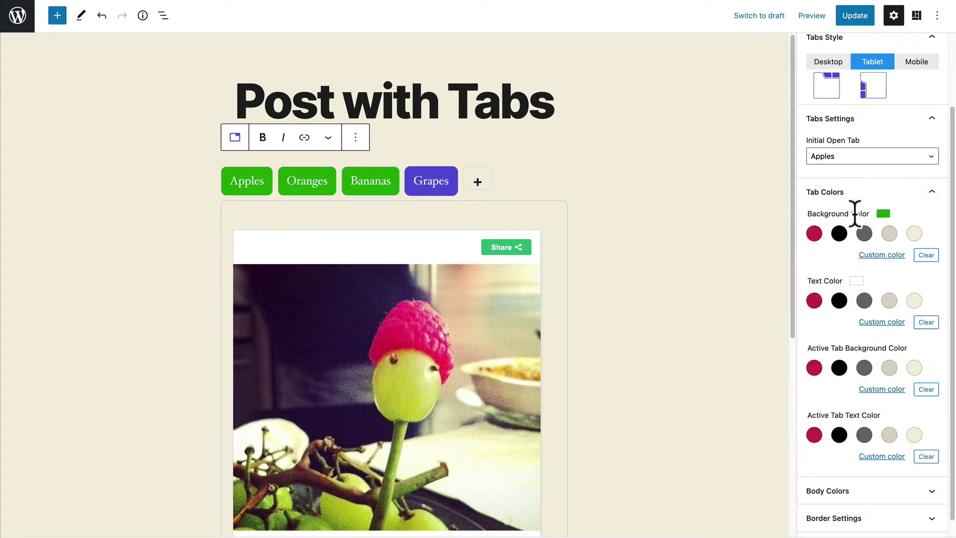
Set the tab text color to pure white (#ffffff).
left_click(815, 300)
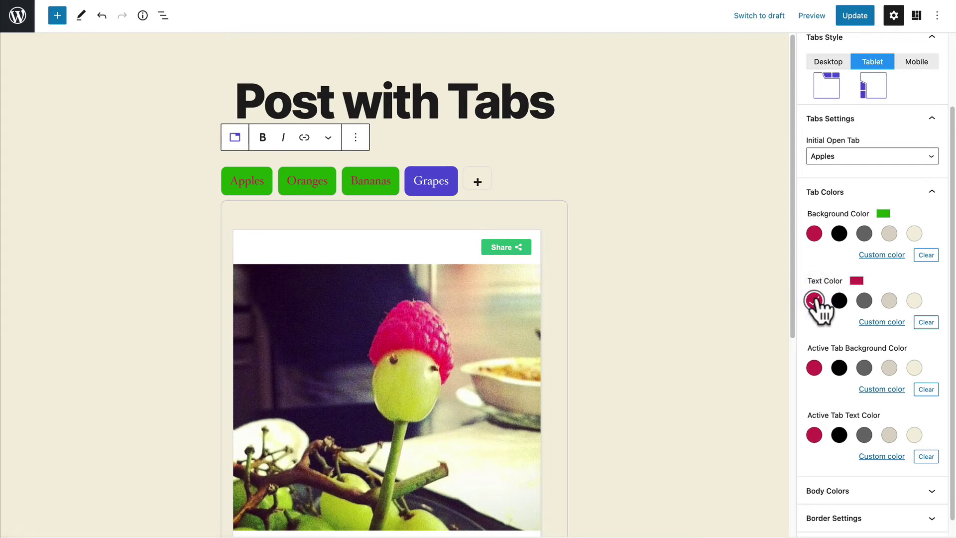
left_click(874, 322)
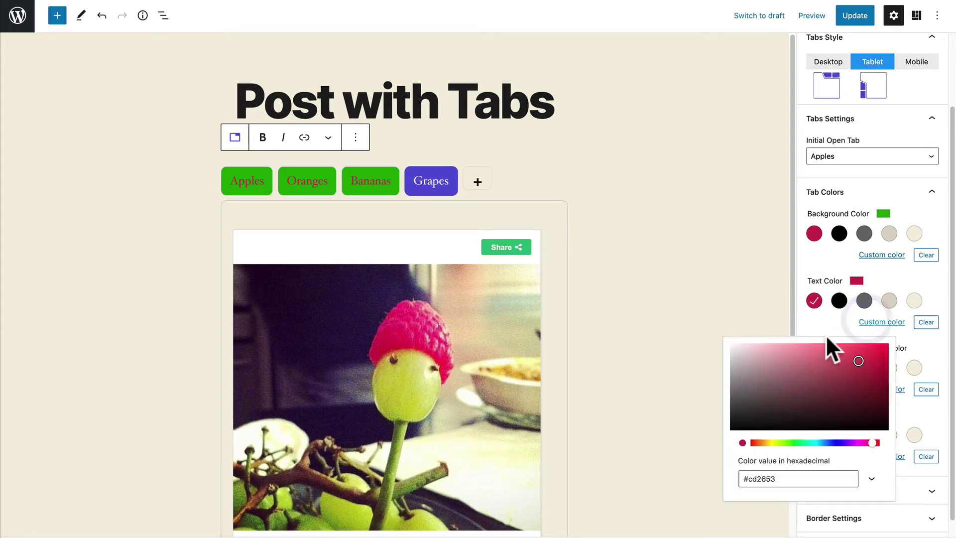
left_click_drag(820, 344, 728, 342)
left_click(823, 260)
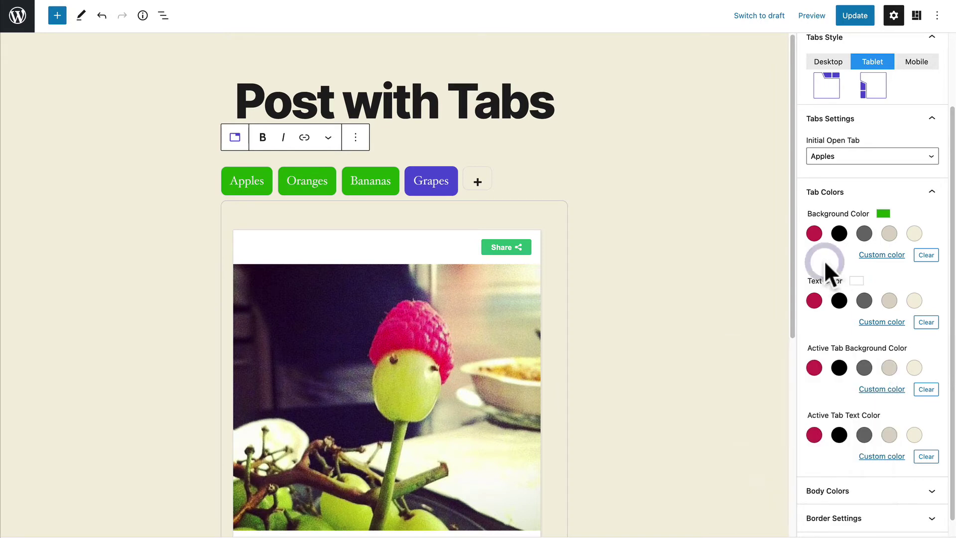
Give the active tab a crimson background.
scroll(824, 260, "down", 1)
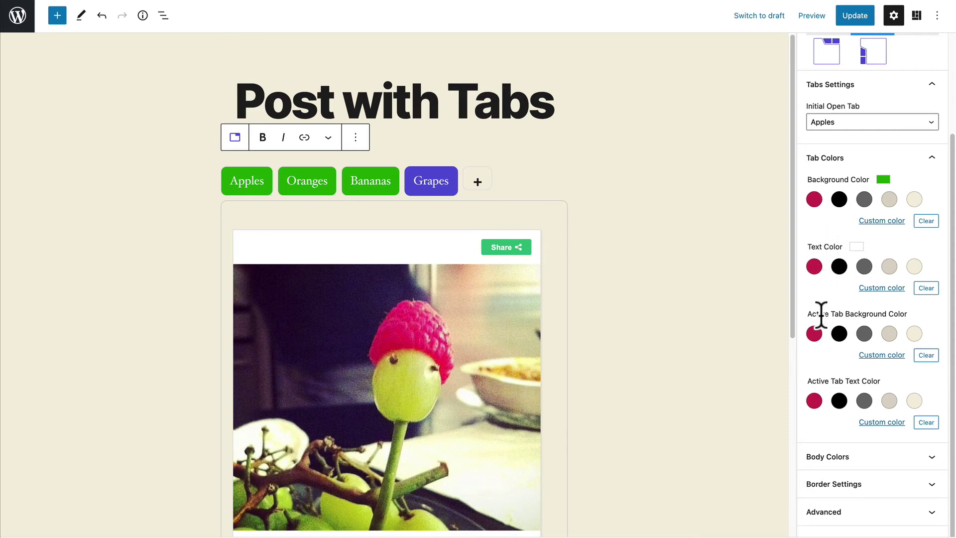
scroll(821, 315, "down", 1)
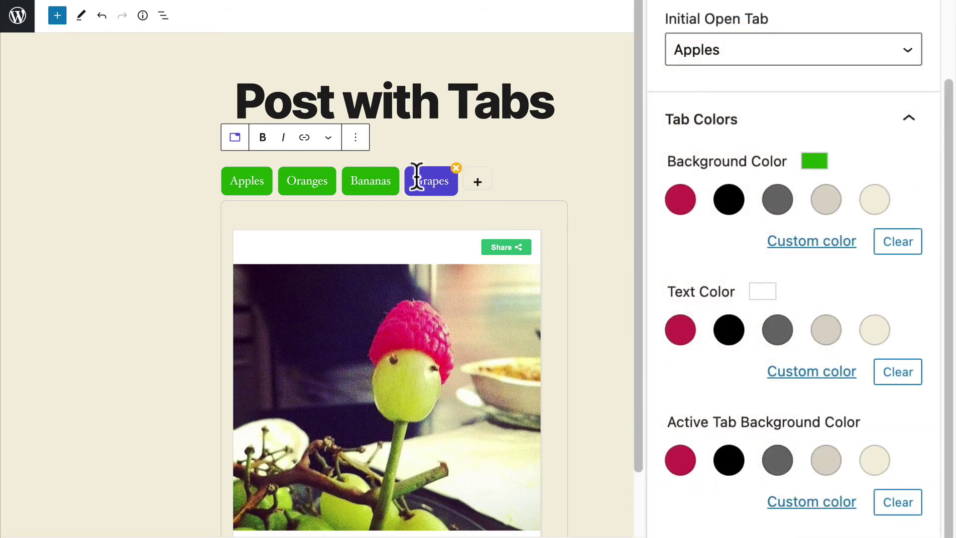
left_click(680, 460)
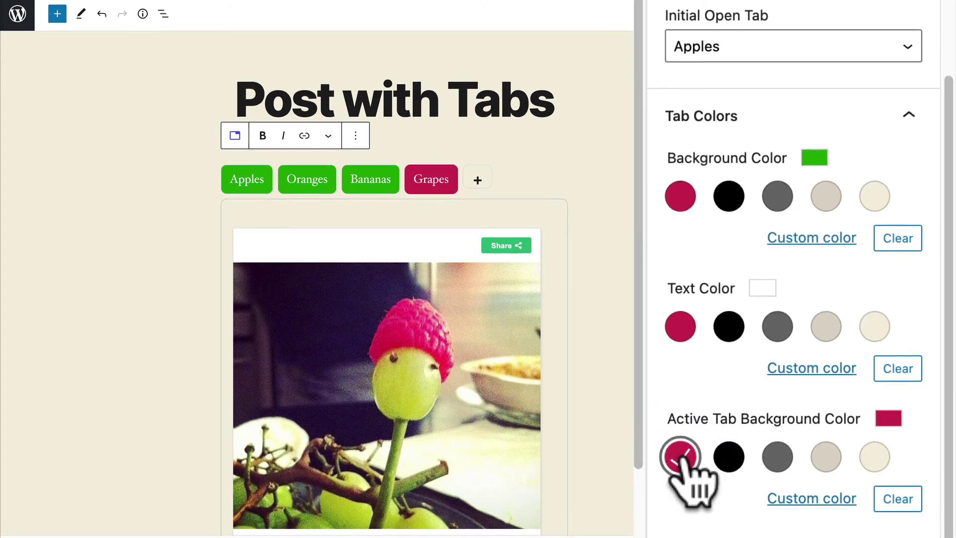
scroll(725, 342, "down", 5)
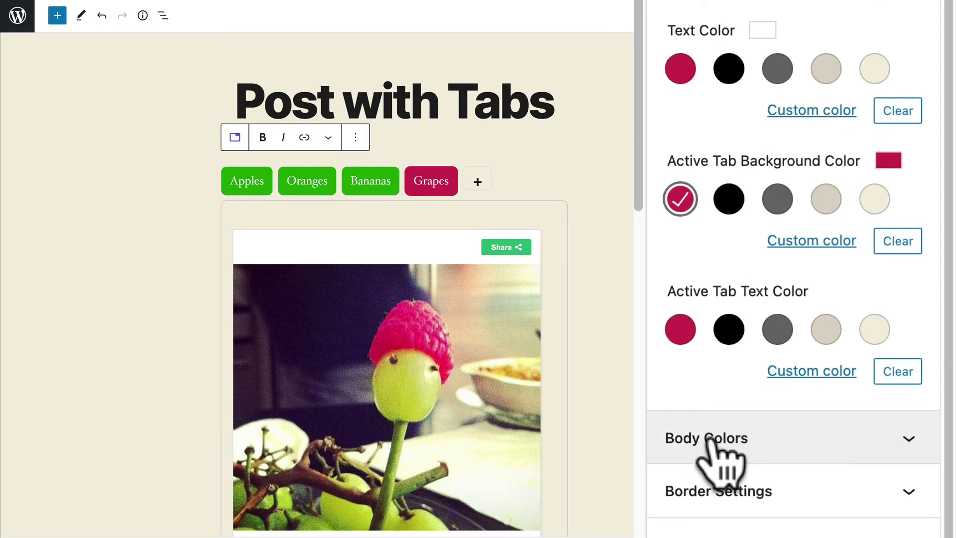
Set the tab body background to a custom pale sage green, starting from crimson.
left_click(712, 433)
scroll(728, 462, "down", 2)
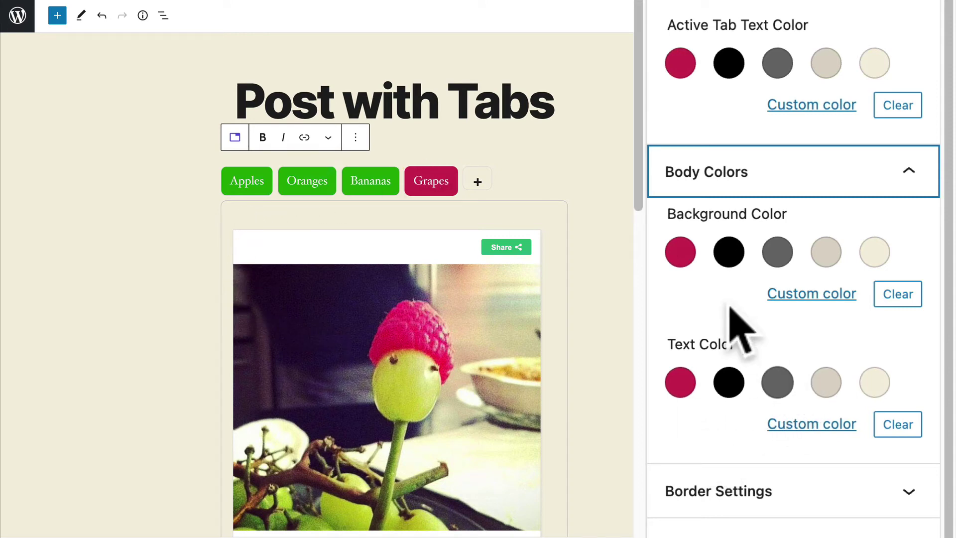
left_click(680, 252)
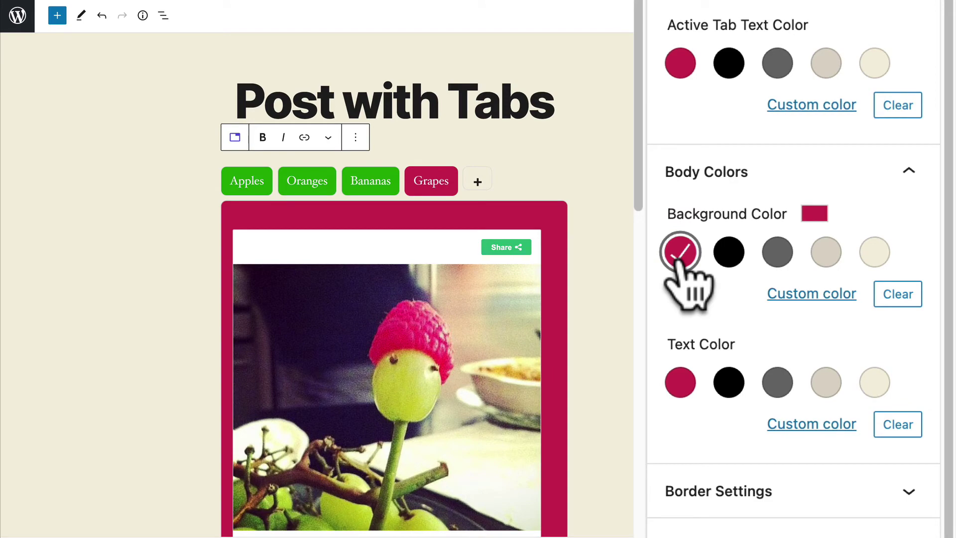
left_click(811, 293)
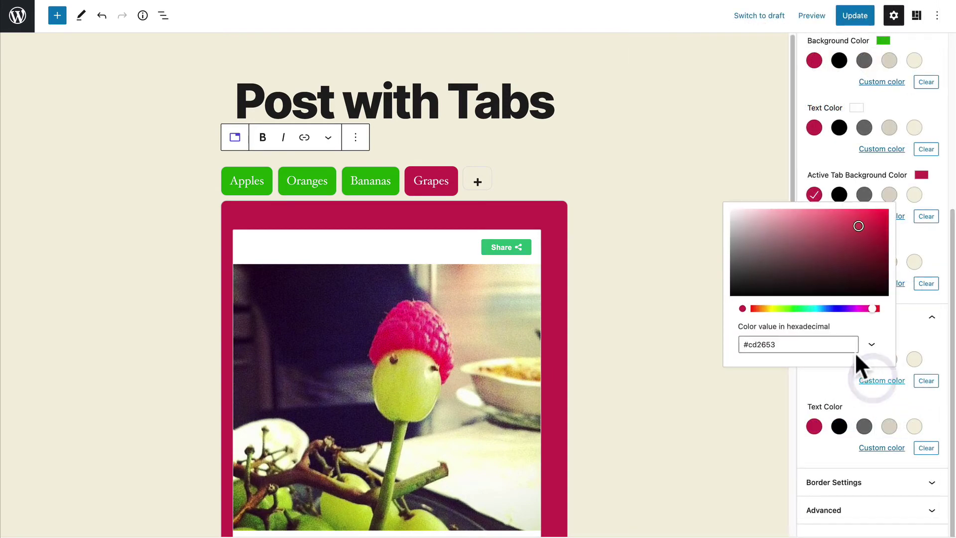
left_click(776, 309)
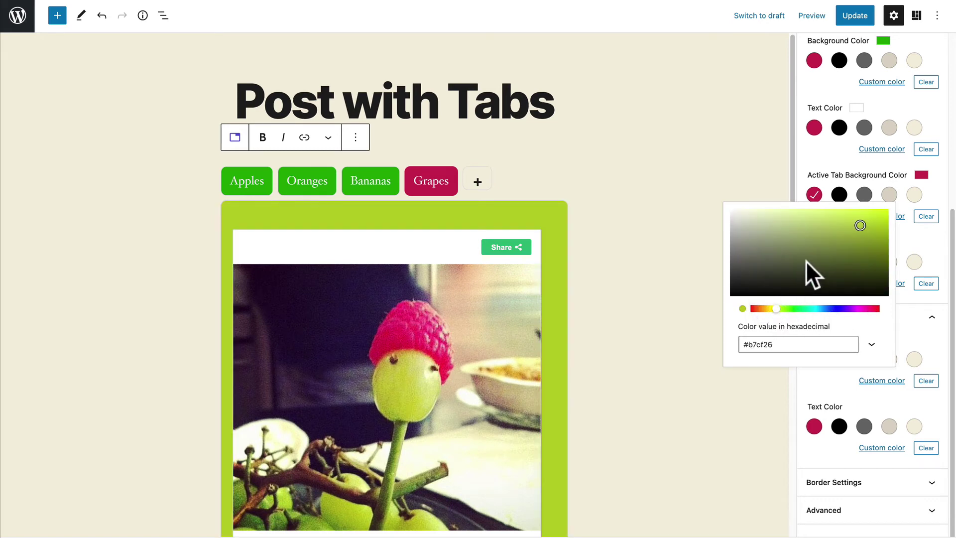
left_click_drag(850, 225, 771, 221)
Reselect the Advanced Tabs block and bring back its body colour options.
left_click(762, 171)
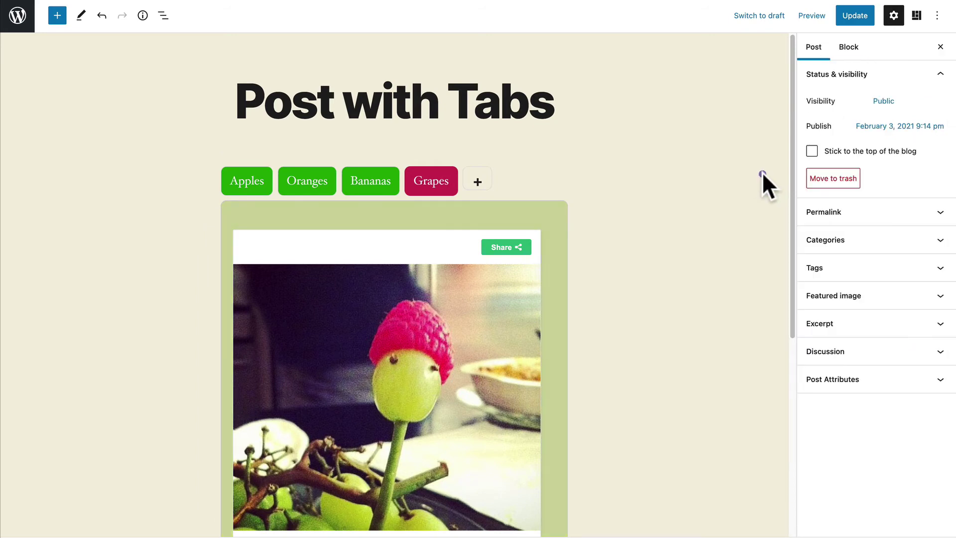
left_click(849, 47)
left_click(409, 202)
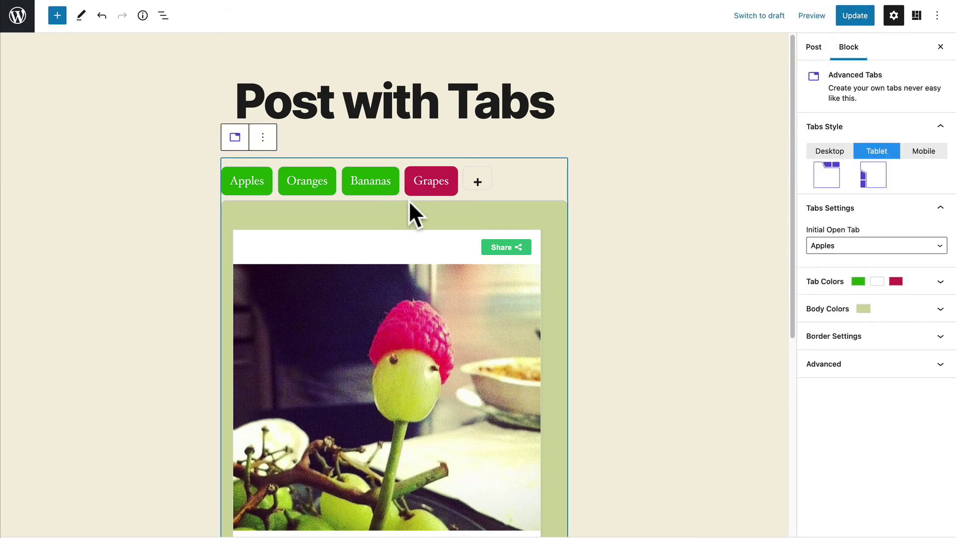
left_click(845, 317)
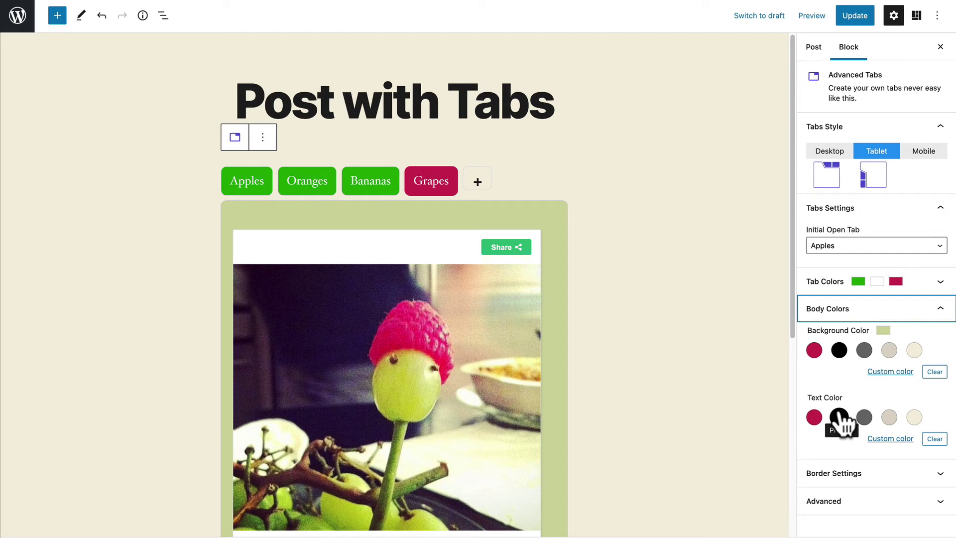
In the Apples tab, make the body text crimson, then darken it with a custom colour.
left_click(249, 181)
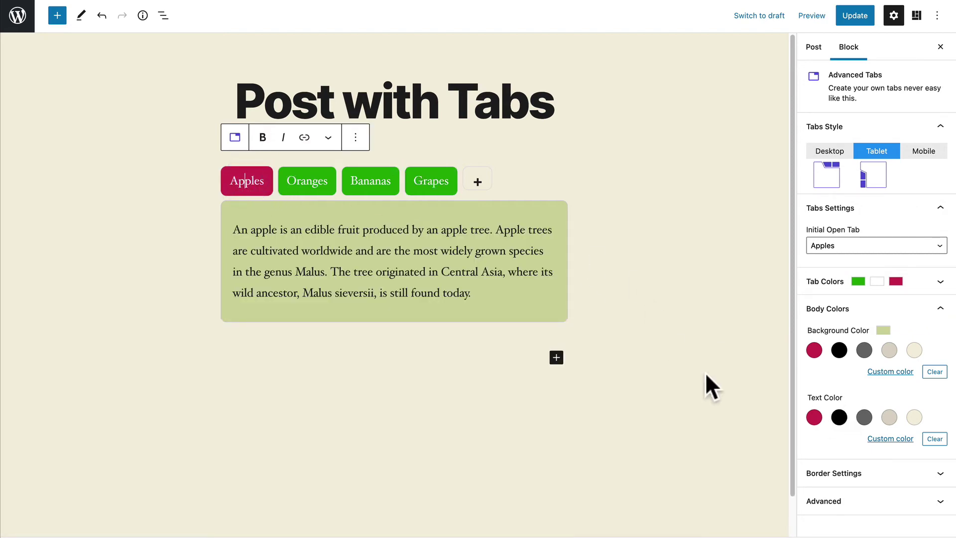
left_click(814, 417)
left_click(881, 439)
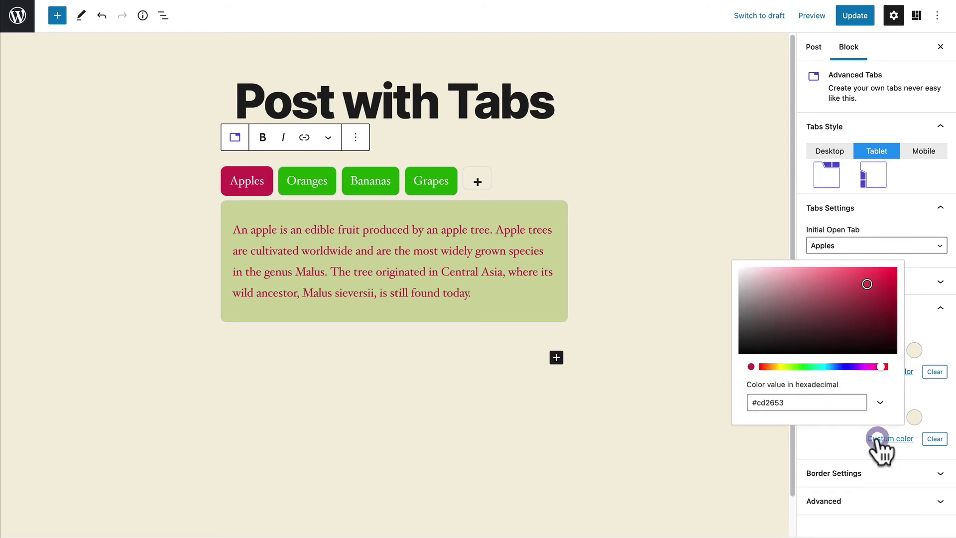
left_click_drag(843, 351, 893, 301)
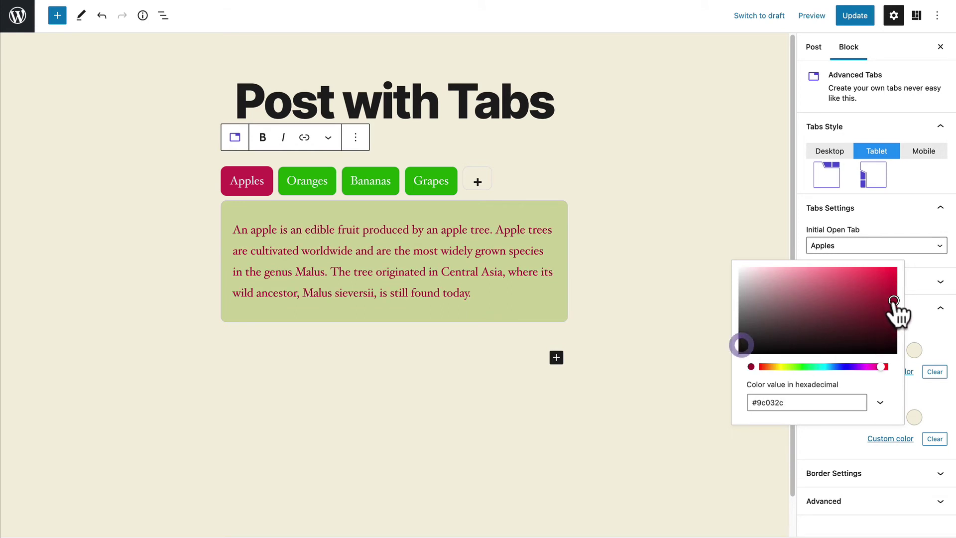
left_click(666, 369)
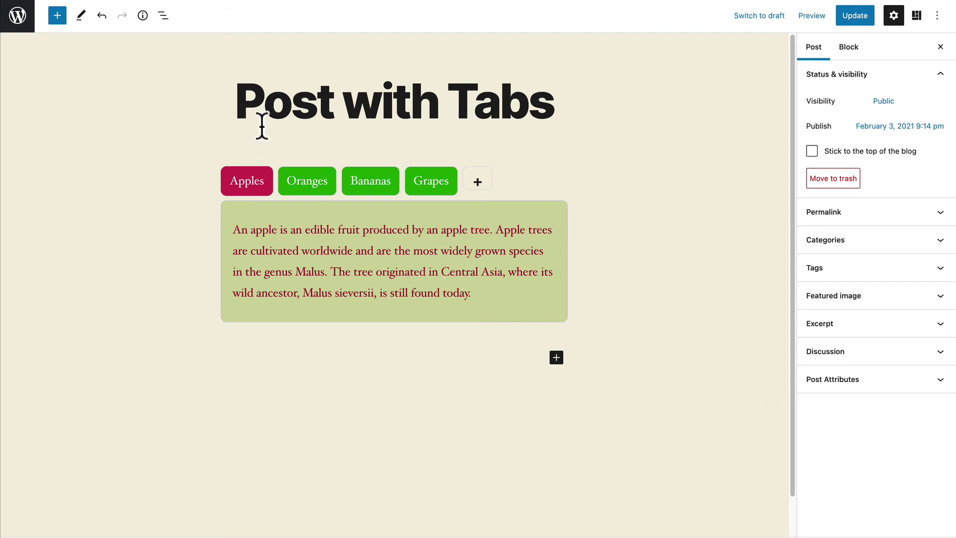
Select the tabs block, open its border options and set the border width to 8.
mouse_move(242, 169)
mouse_move(304, 170)
left_click(334, 266)
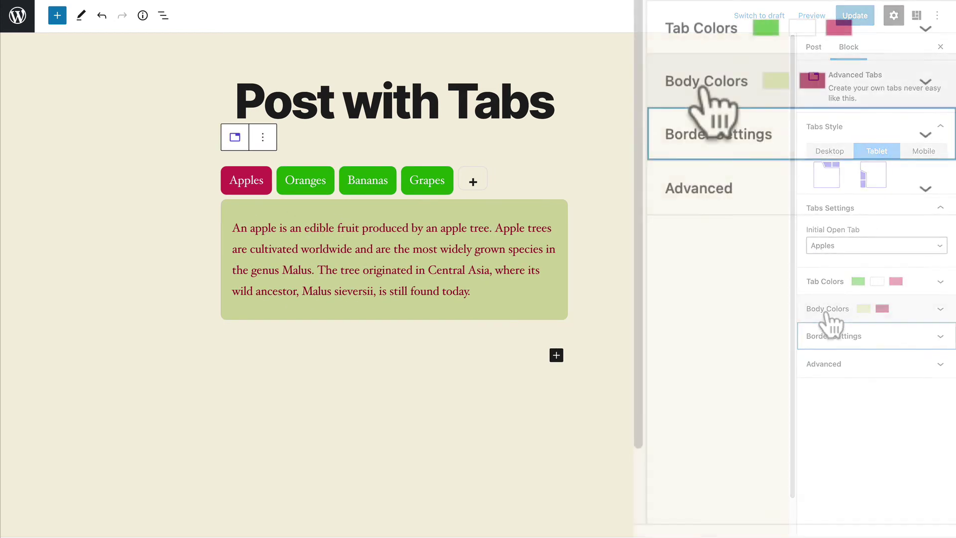
left_click(698, 137)
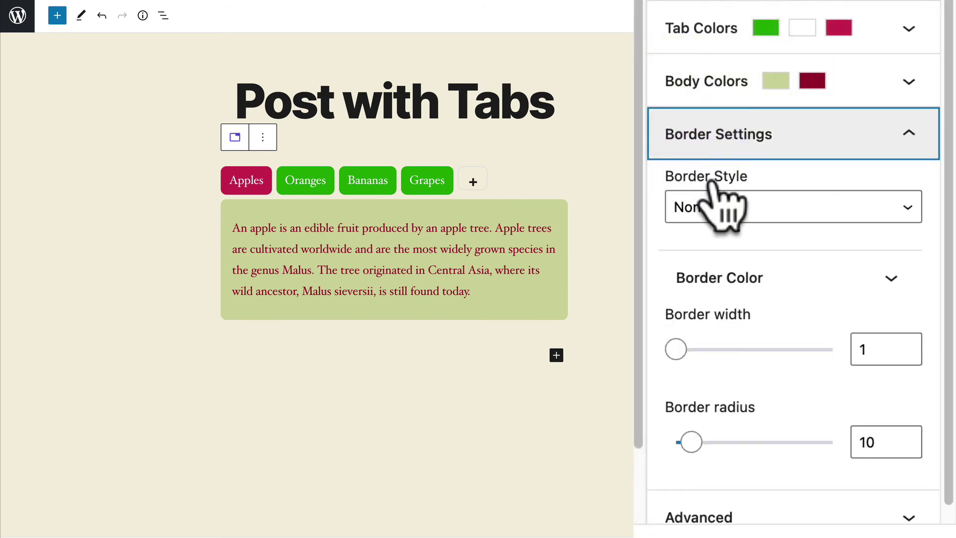
left_click(707, 206)
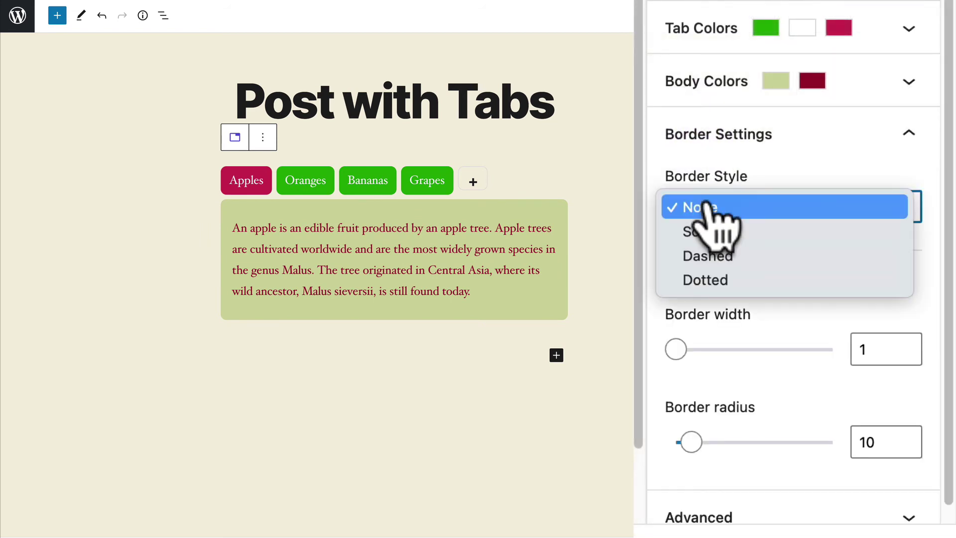
left_click(706, 233)
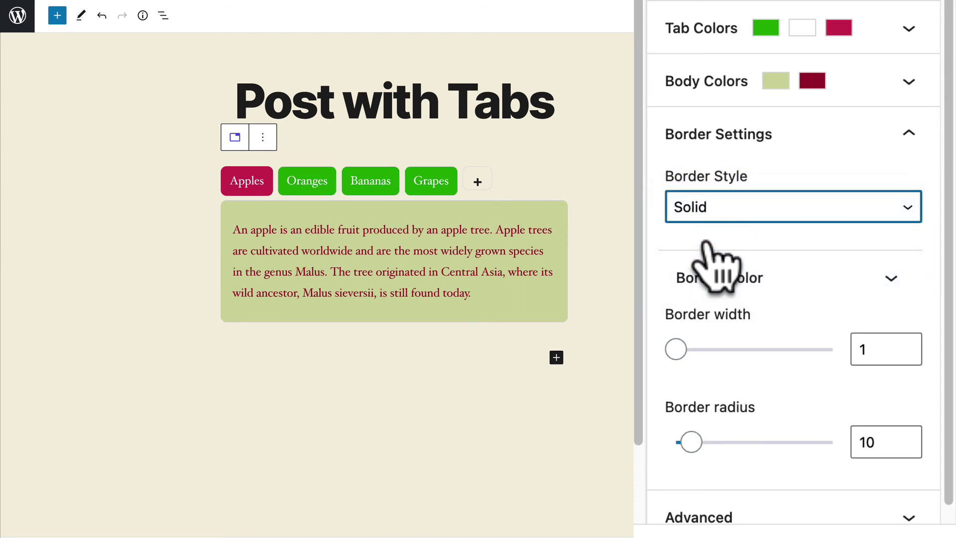
left_click(709, 208)
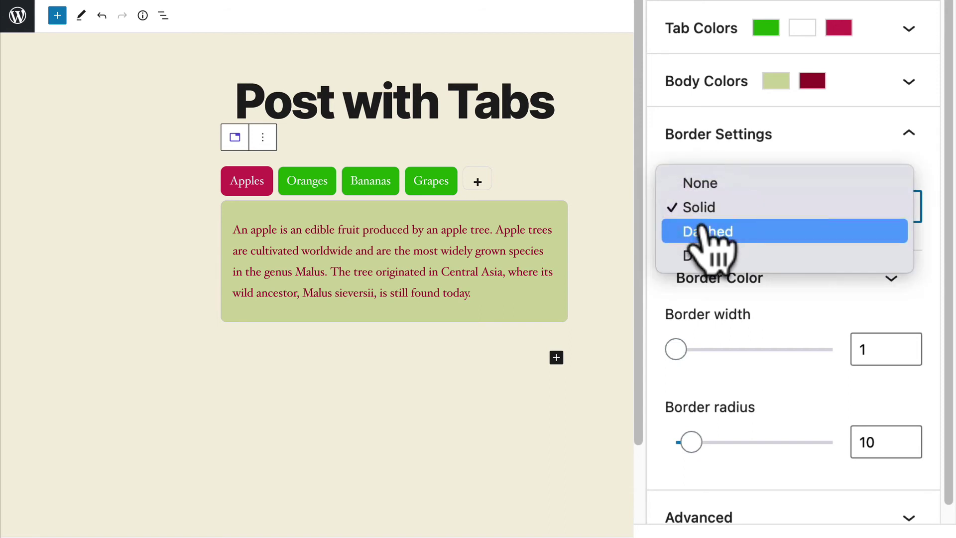
left_click(701, 347)
left_click_drag(702, 348, 797, 350)
left_click(752, 278)
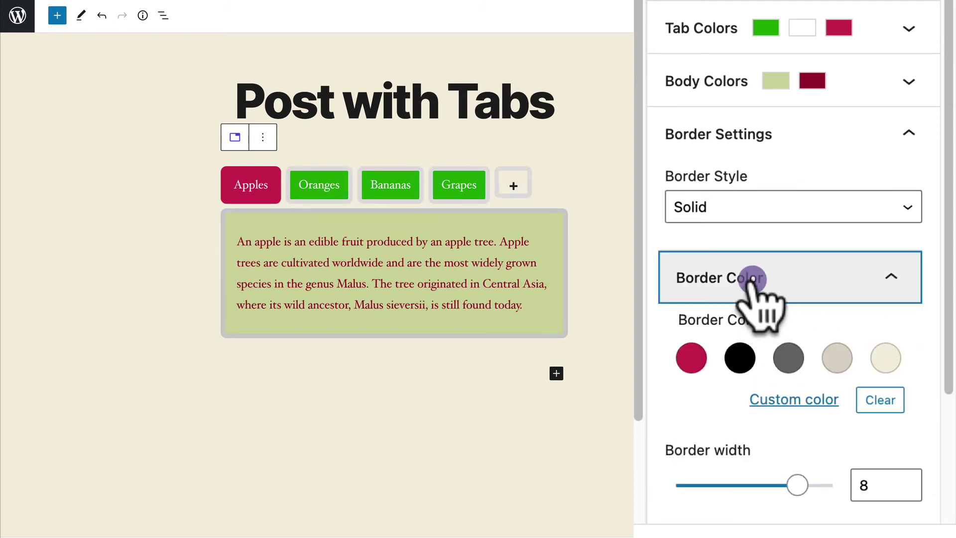
Make the border black and change its style to dotted.
scroll(737, 319, "down", 1)
left_click(739, 314)
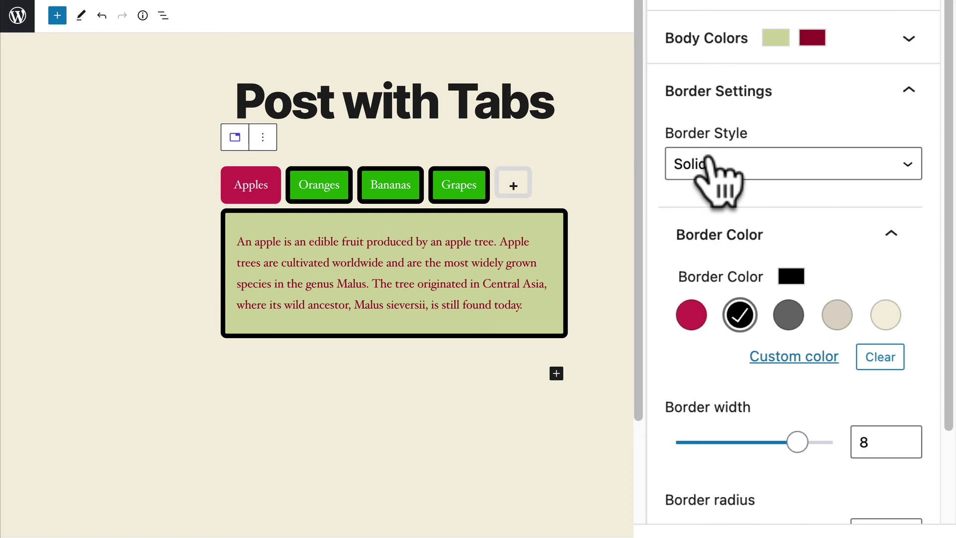
left_click(707, 164)
left_click(713, 187)
left_click(710, 171)
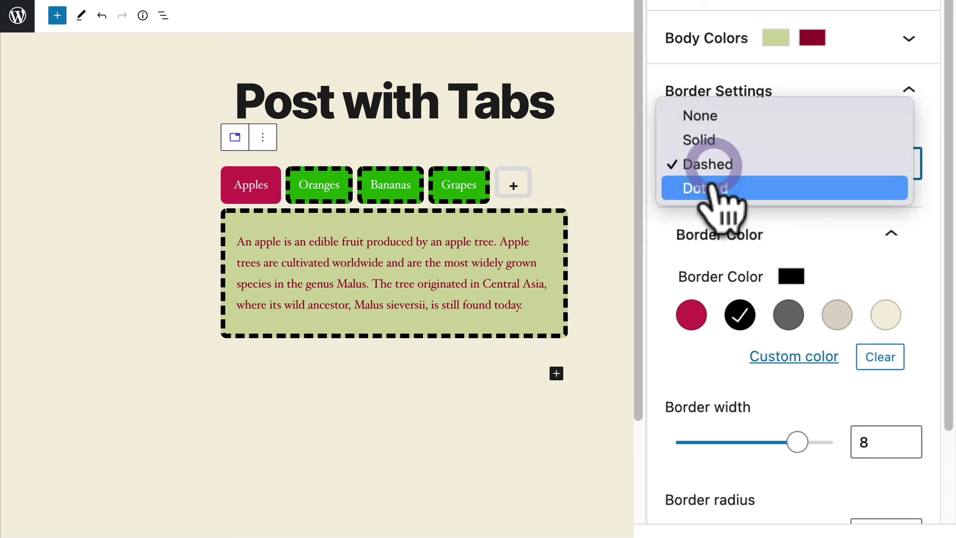
left_click(713, 187)
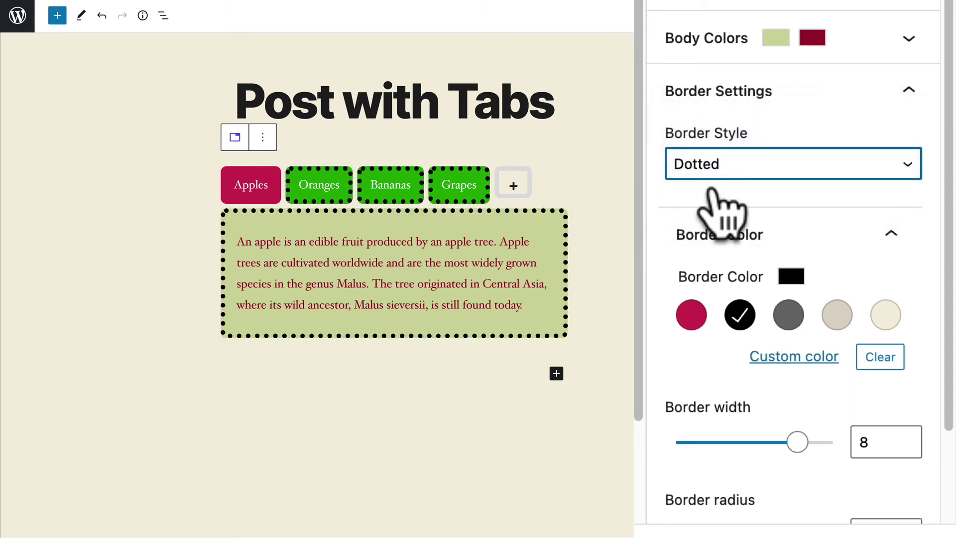
scroll(712, 190, "down", 3)
Make the dotted border crimson with radius 95 and width 2, then update the post.
left_click(692, 183)
scroll(710, 245, "down", 1)
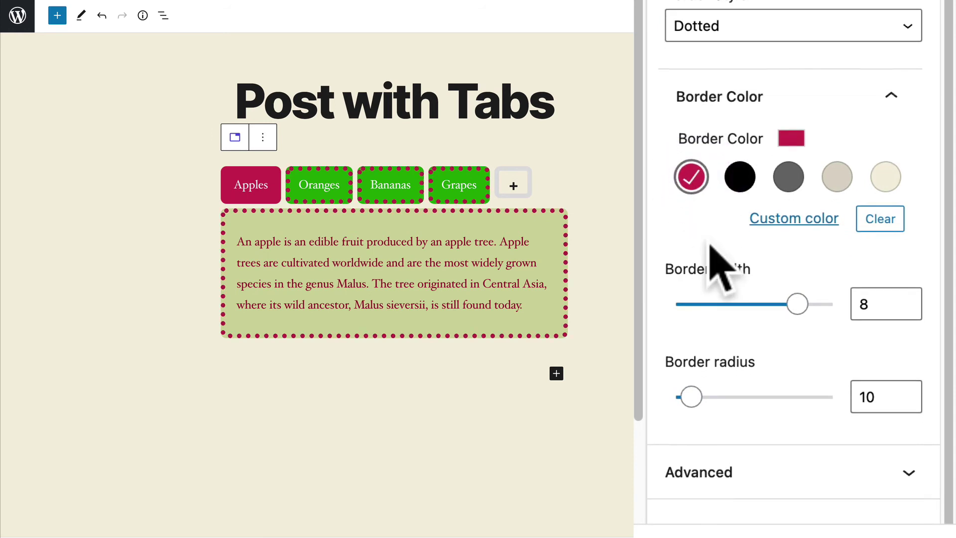
left_click_drag(690, 397, 826, 397)
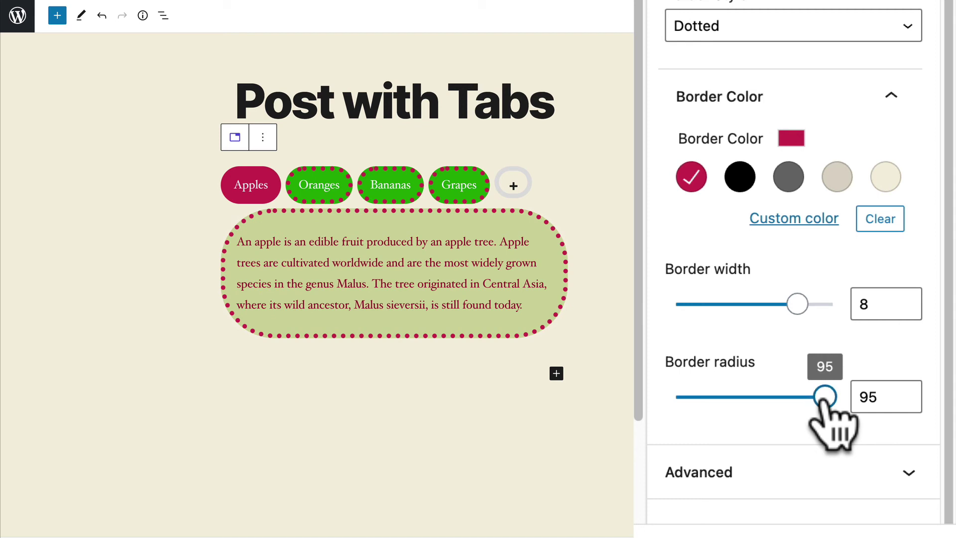
left_click_drag(797, 304, 676, 304)
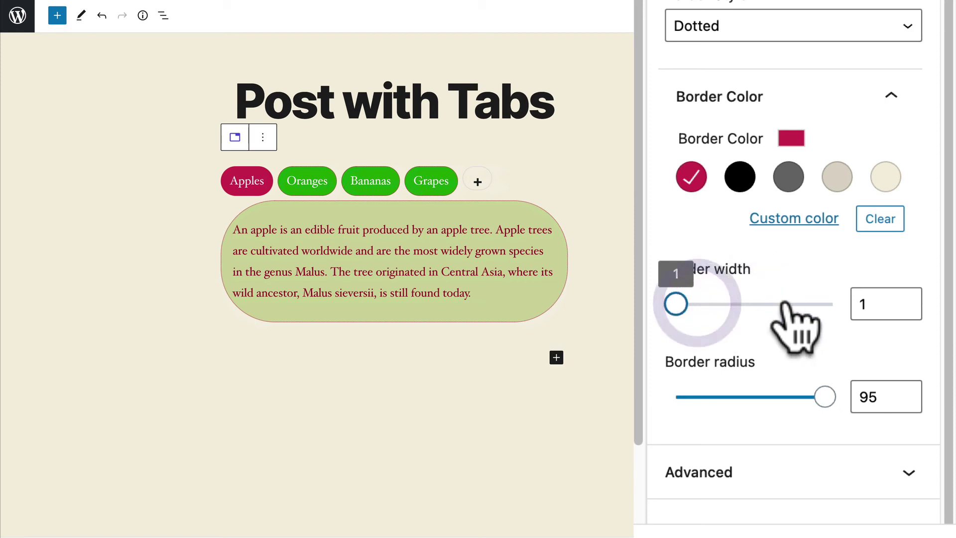
left_click(905, 299)
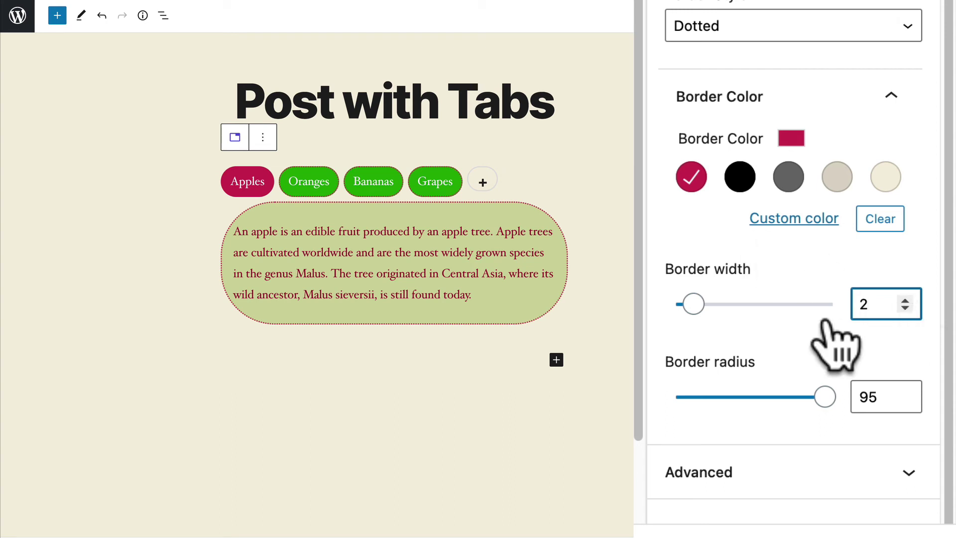
left_click(855, 16)
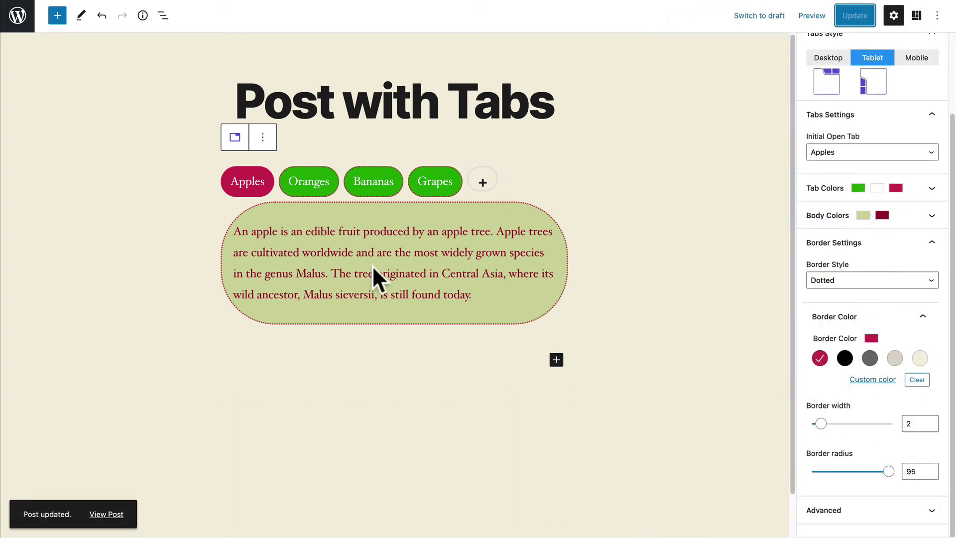
View the published post and open the Oranges tab to see its image and paragraph.
left_click(106, 514)
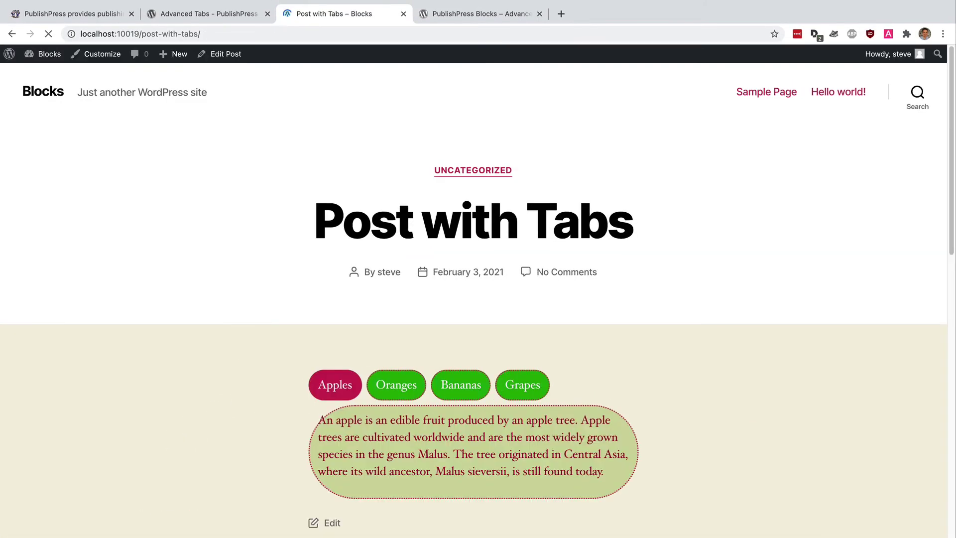
scroll(147, 431, "down", 2)
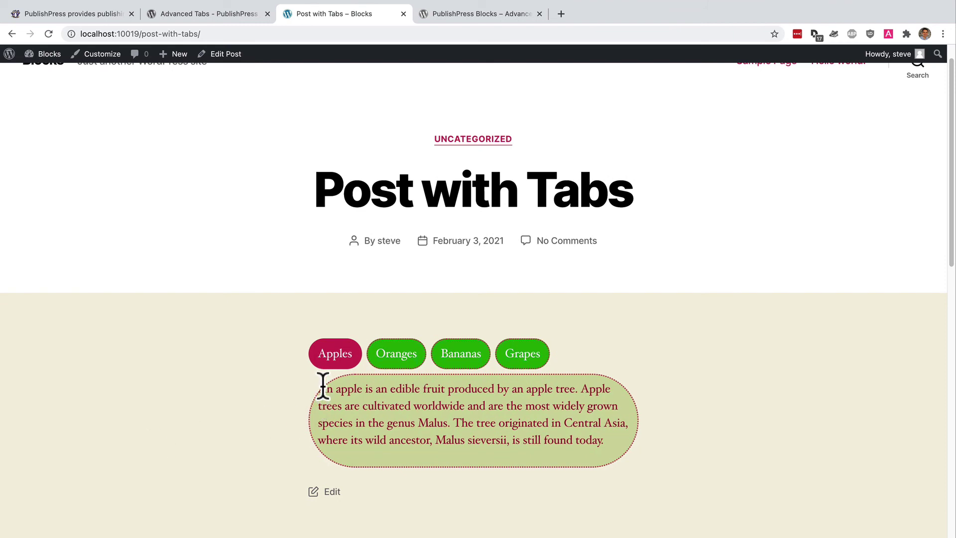
left_click(384, 353)
scroll(244, 410, "down", 3)
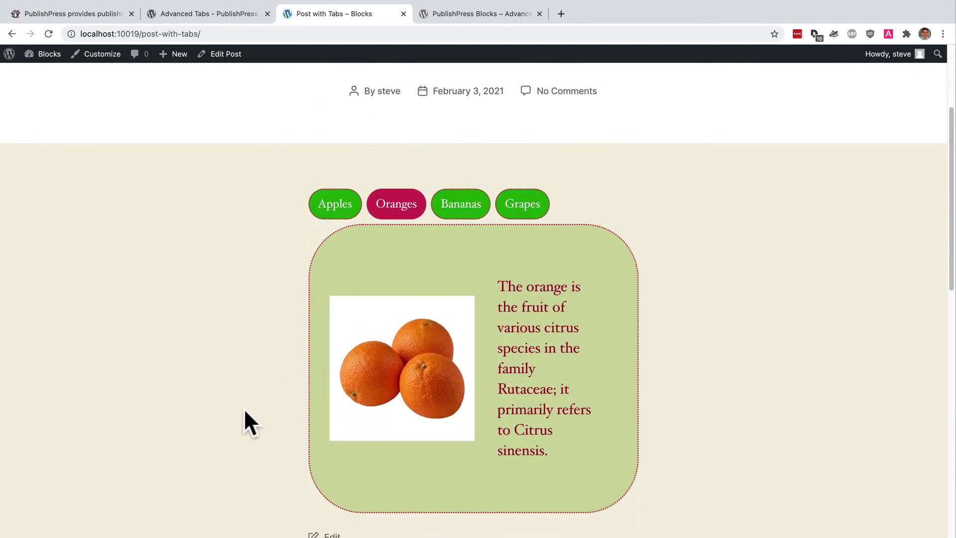
scroll(244, 411, "up", 4)
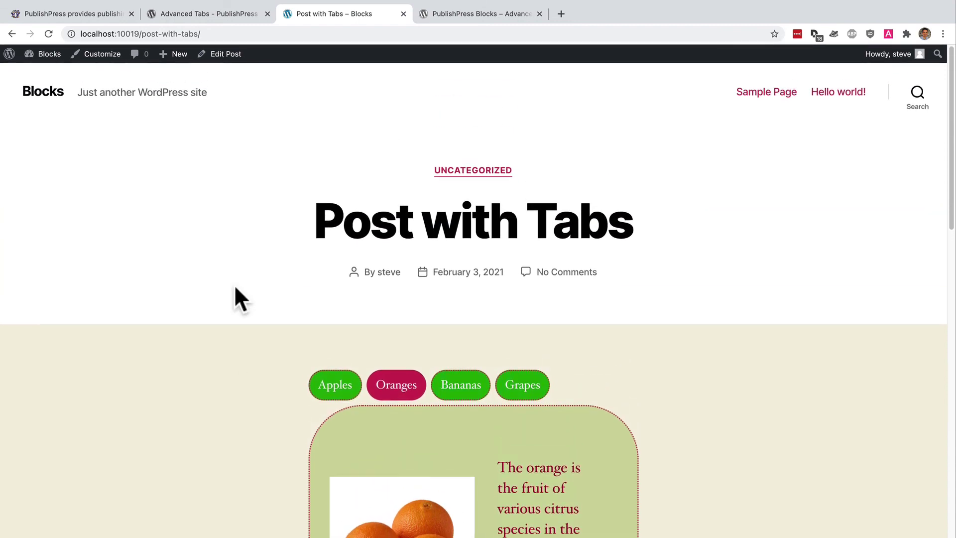
Back in the editor, cut the tabs' border radius to about 21, update, then return to the demo page.
left_click(226, 54)
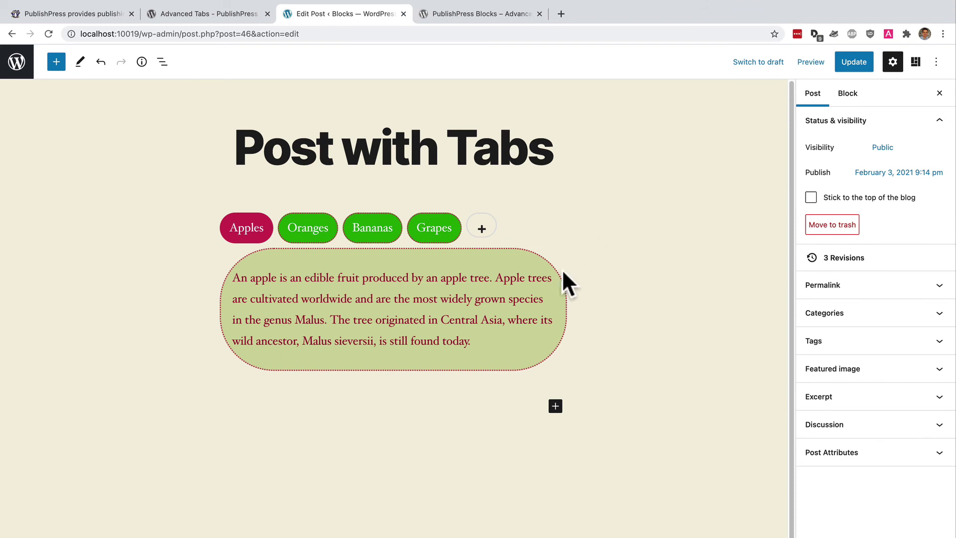
left_click(458, 242)
left_click(815, 381)
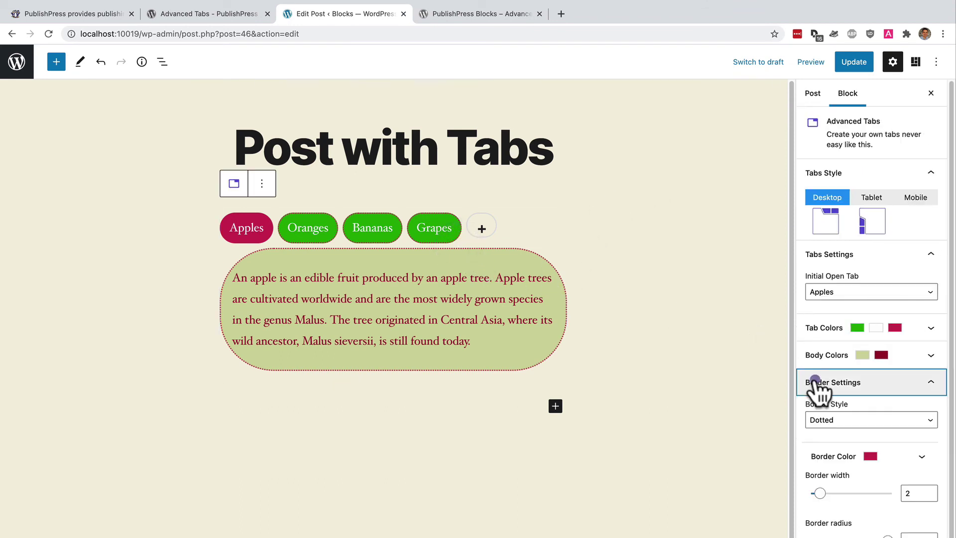
left_click_drag(885, 496, 827, 497)
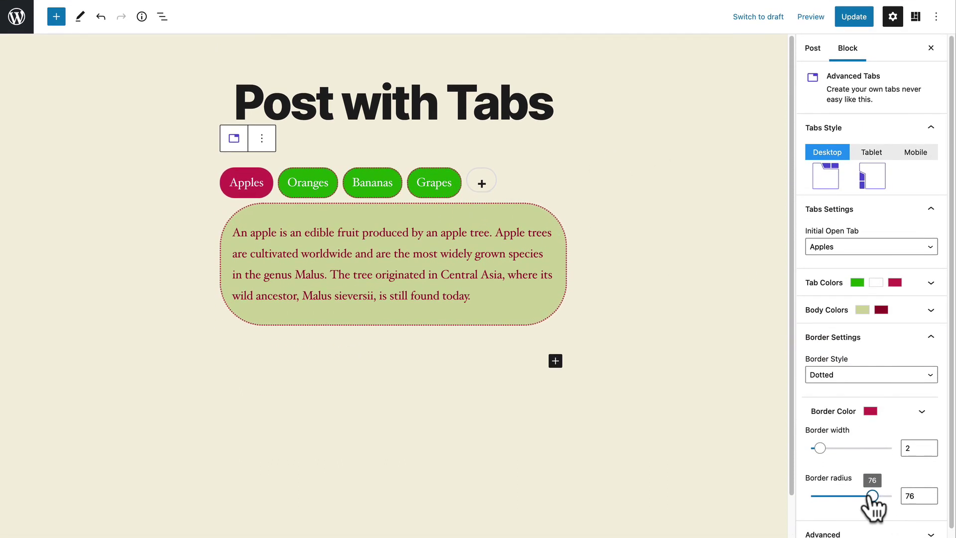
left_click(854, 17)
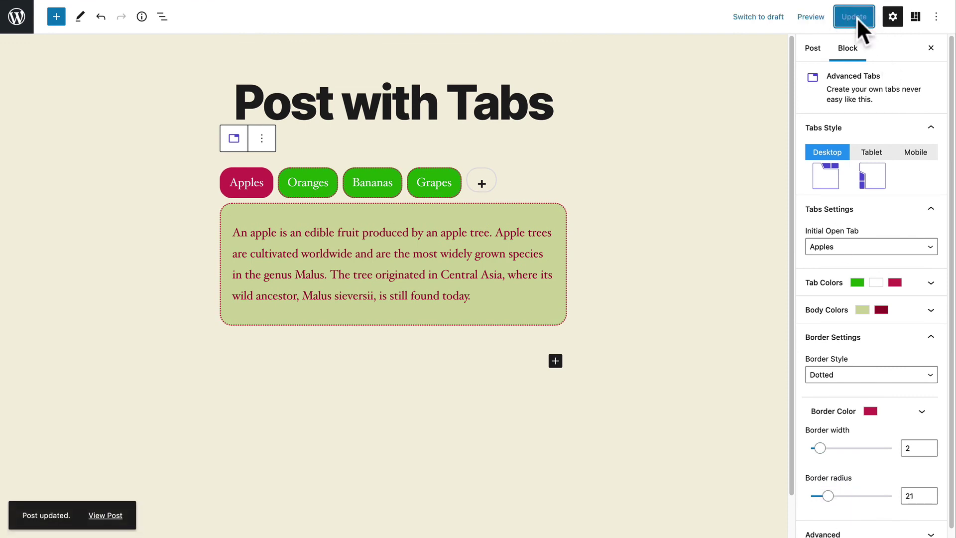
left_click(208, 14)
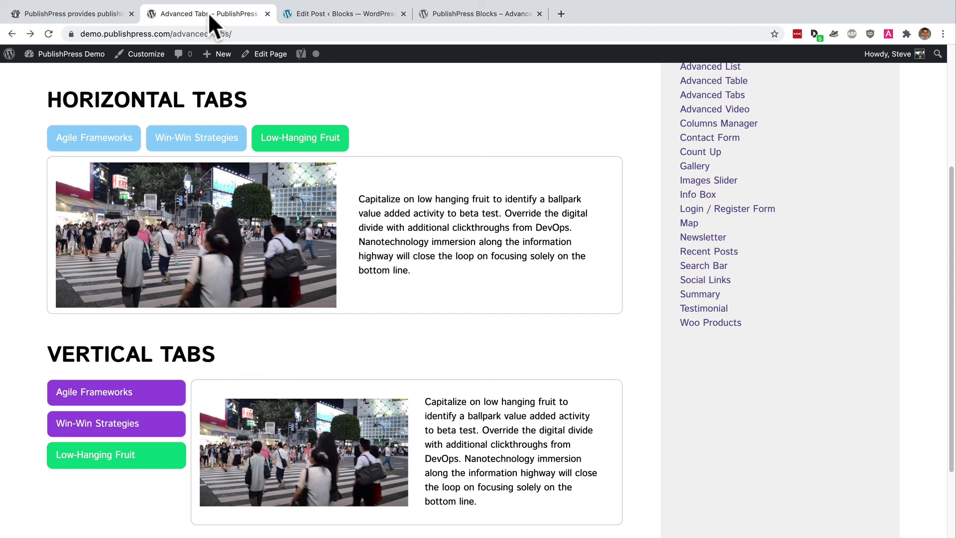
Open the local Tab Examples post from the Posts list and scroll through its Horizontal Tabs block.
left_click(294, 15)
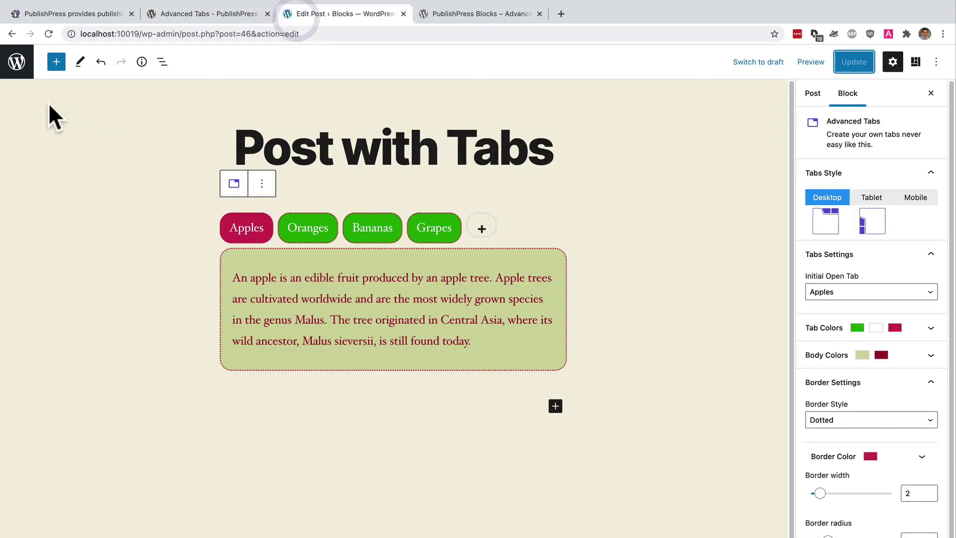
left_click(17, 62)
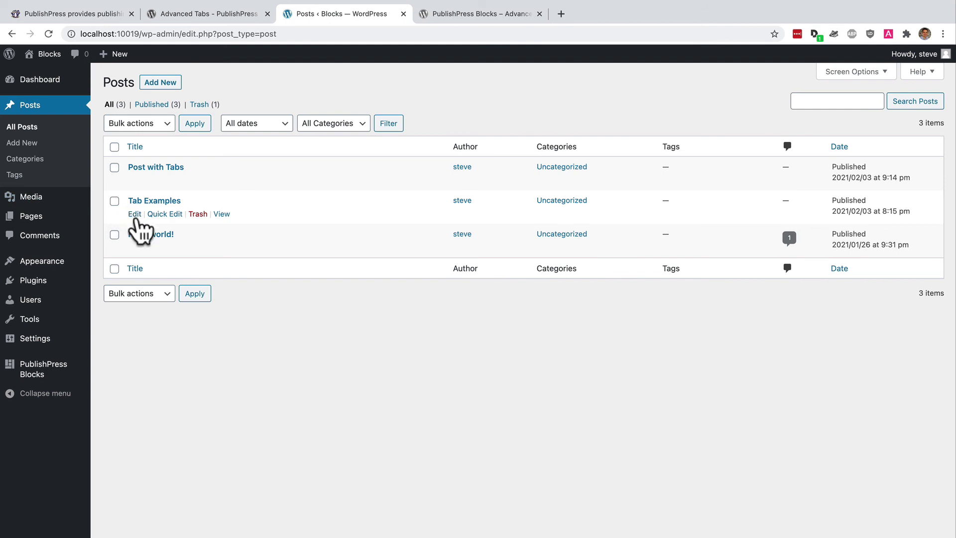
left_click(134, 216)
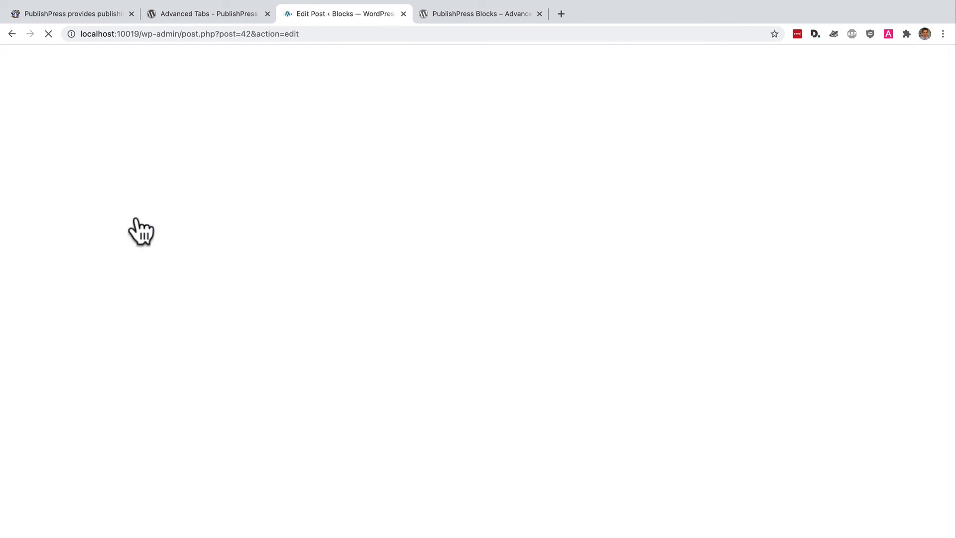
scroll(141, 238, "down", 3)
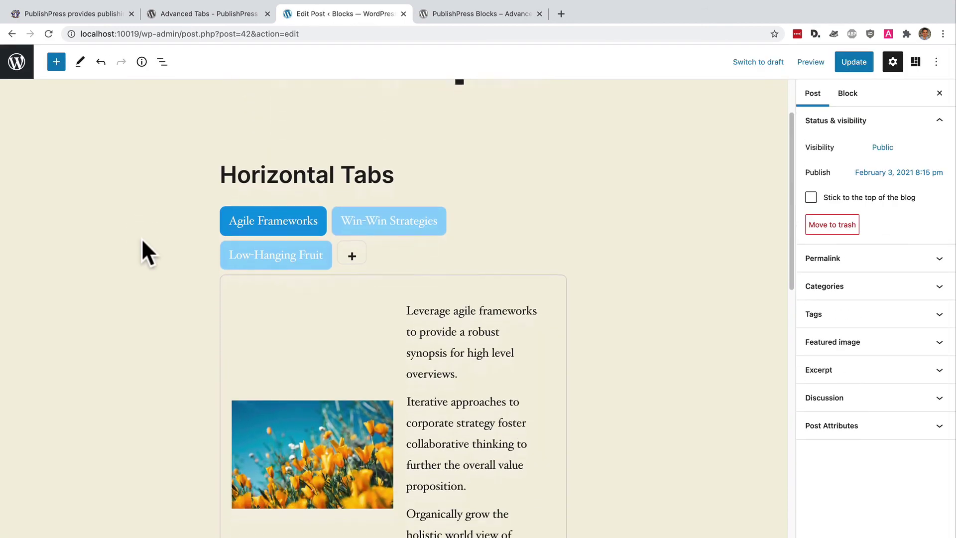
scroll(142, 238, "down", 4)
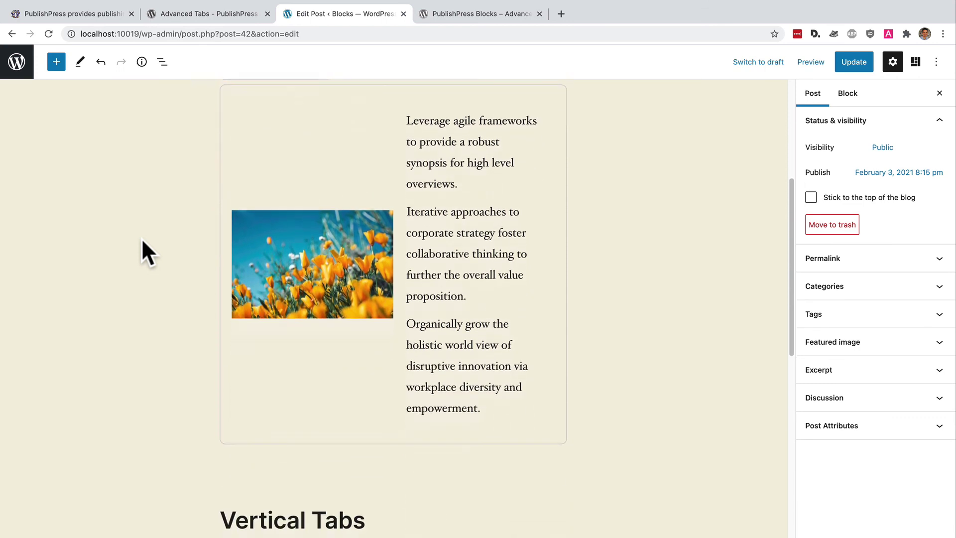
scroll(142, 238, "up", 3)
scroll(142, 239, "up", 1)
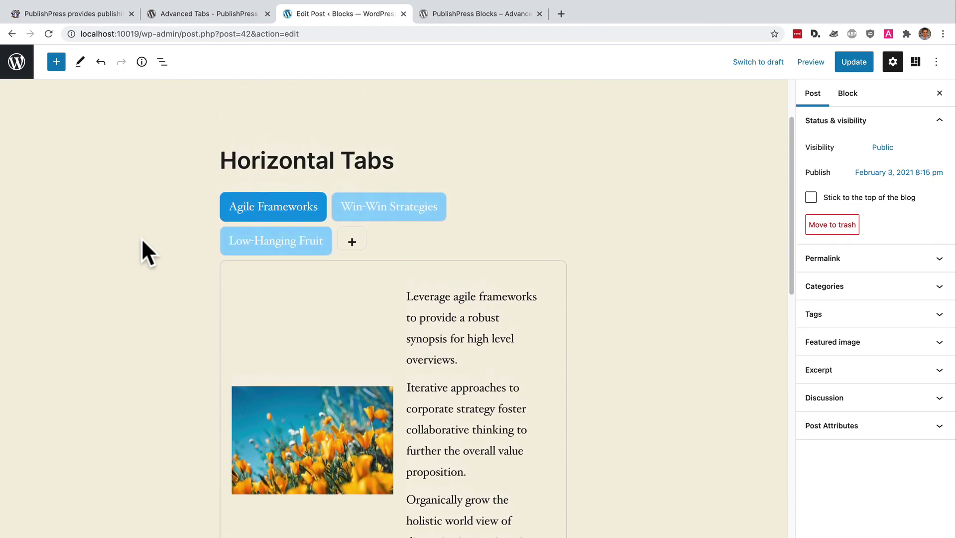
scroll(141, 244, "down", 1)
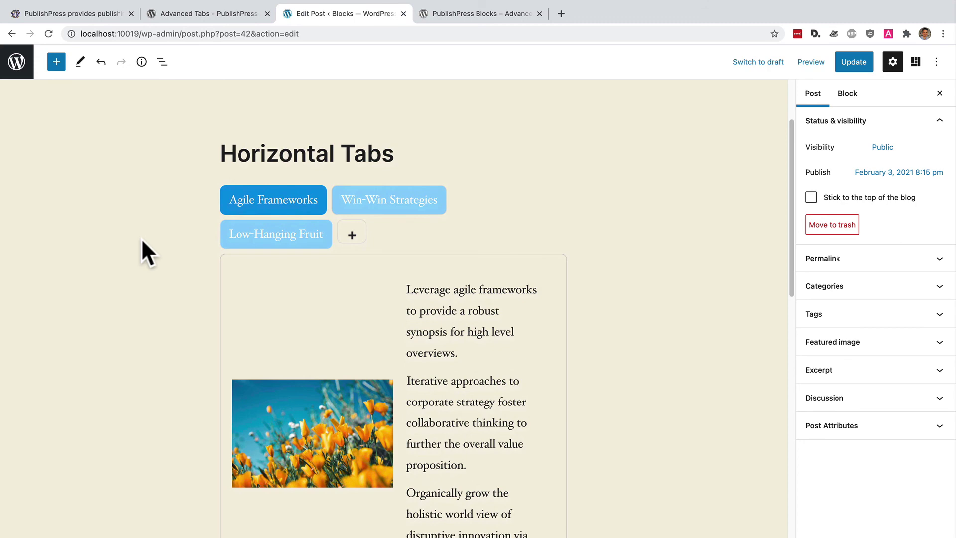
Select the Tab Examples Advanced Tabs block to view its settings, then return to the PublishPress demo.
left_click(315, 295)
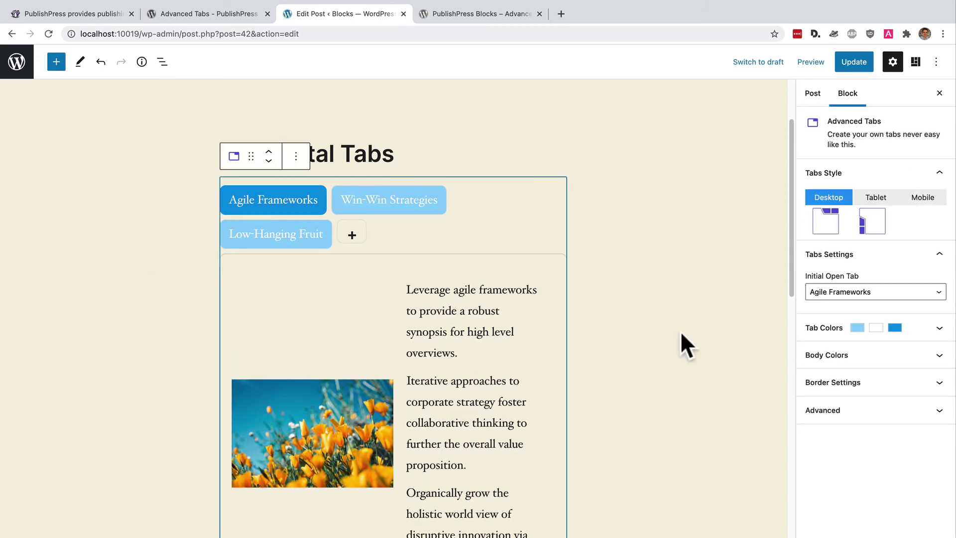
left_click(210, 17)
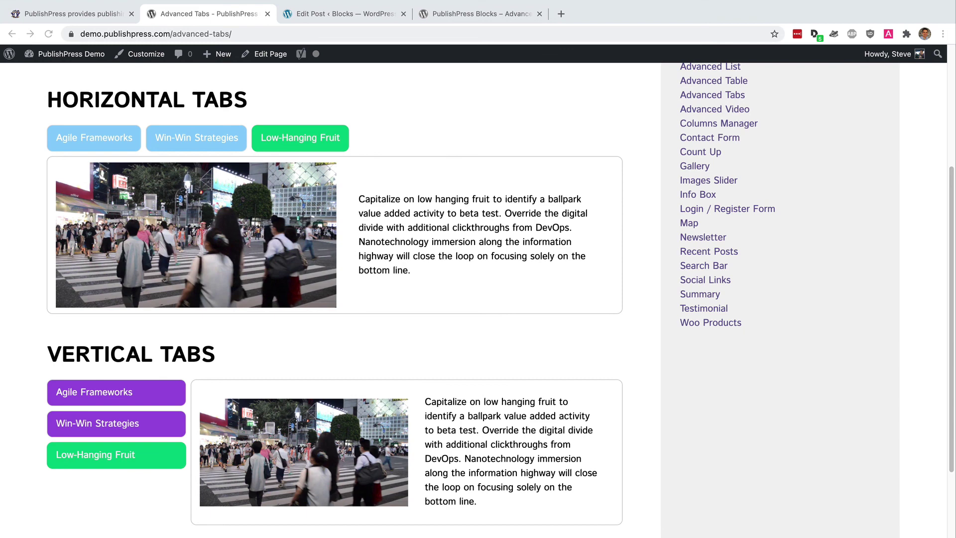
Switch to the WordPress.org page for PublishPress Blocks – Advanced Gutenberg Blocks 2.5.3.
left_click(457, 13)
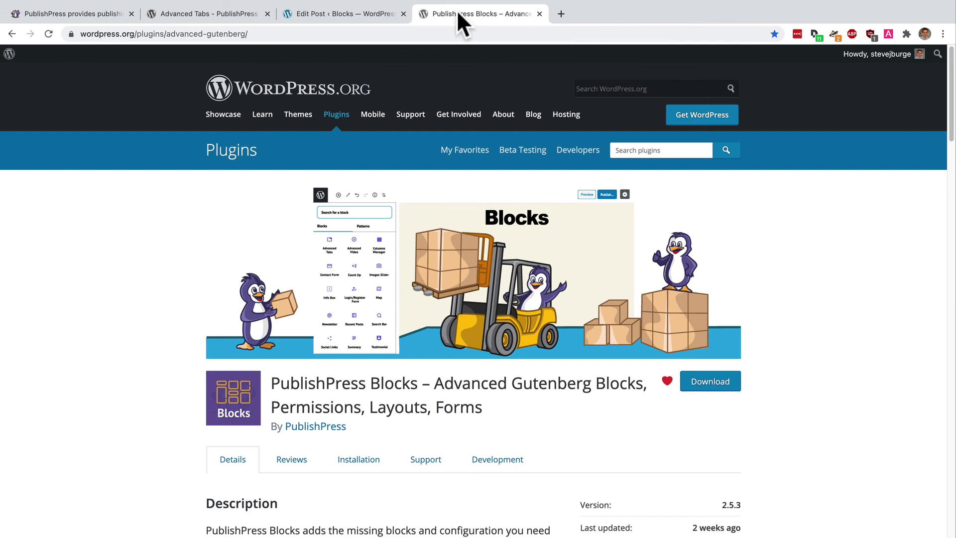